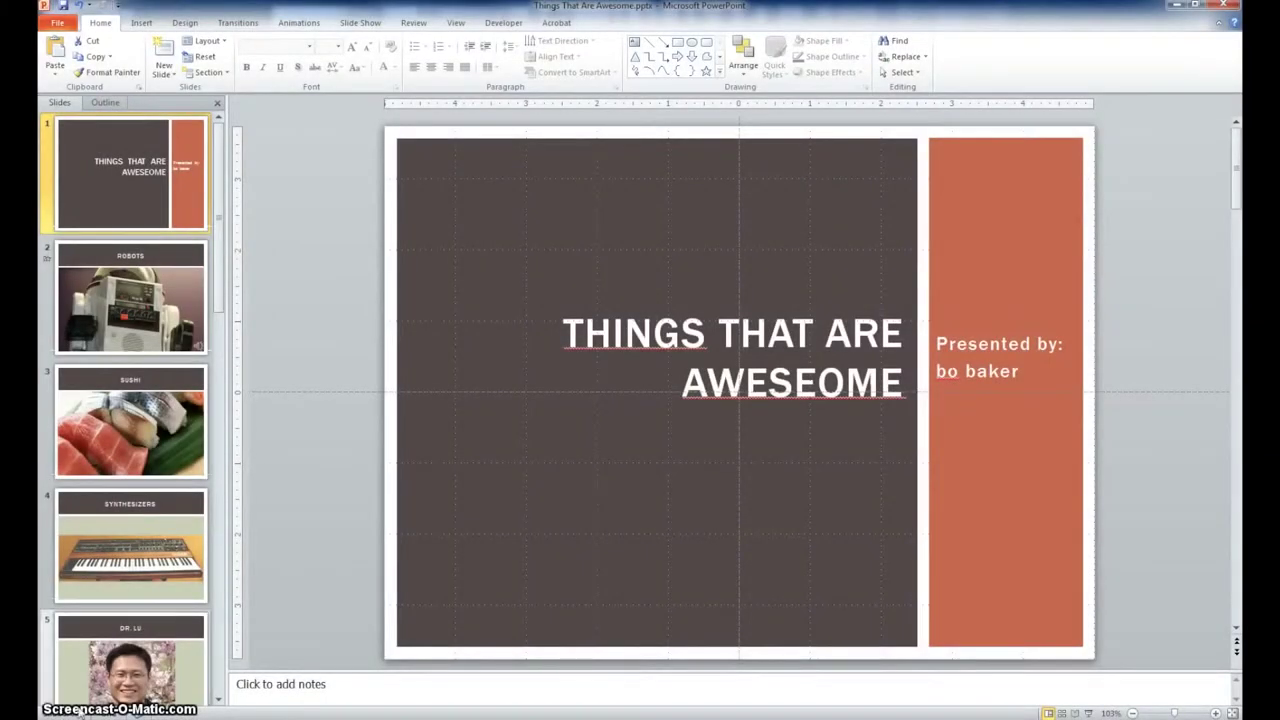
Start recording the slide show from the beginning, with both timings and narration kept on.
left_click(368, 22)
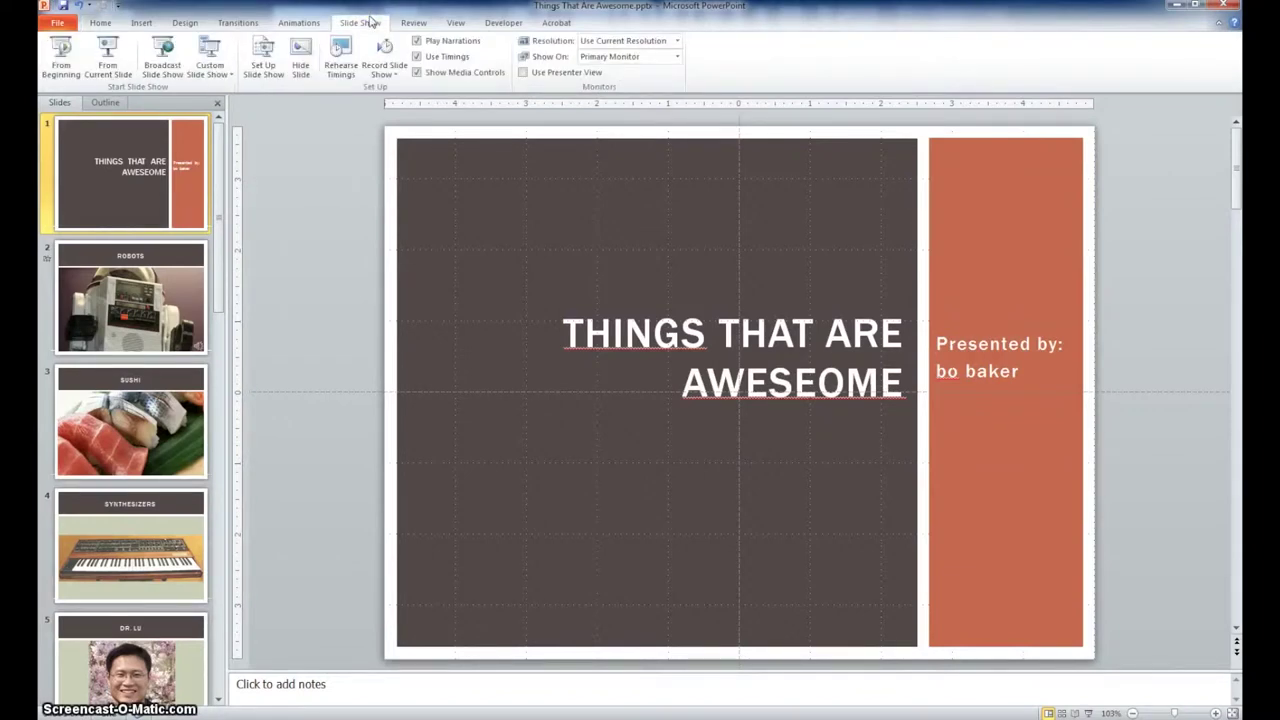
left_click(384, 70)
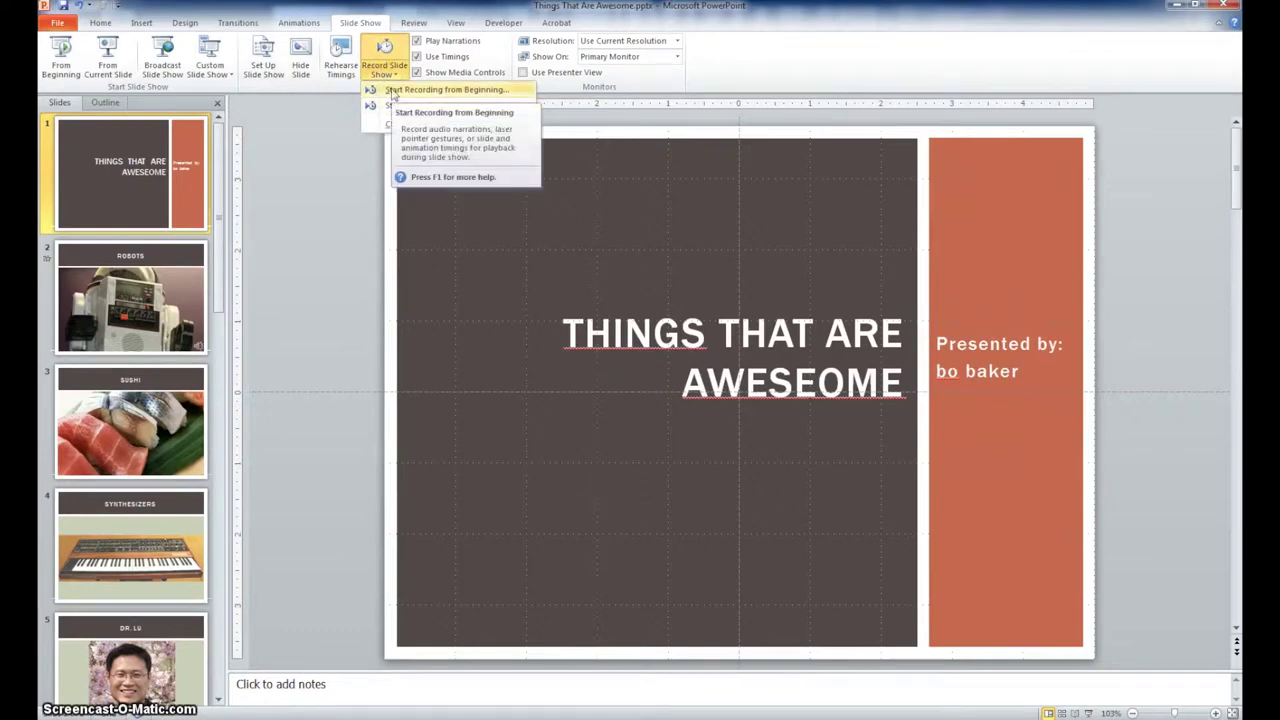
left_click(393, 91)
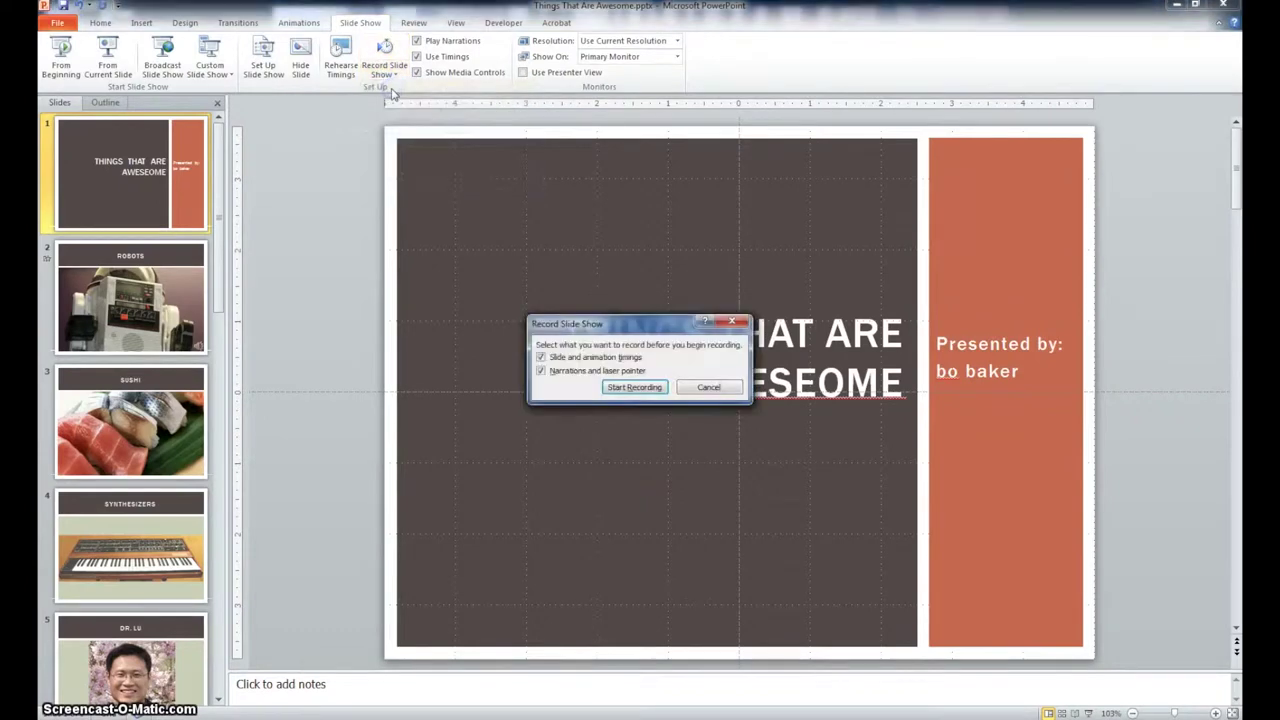
left_click(622, 392)
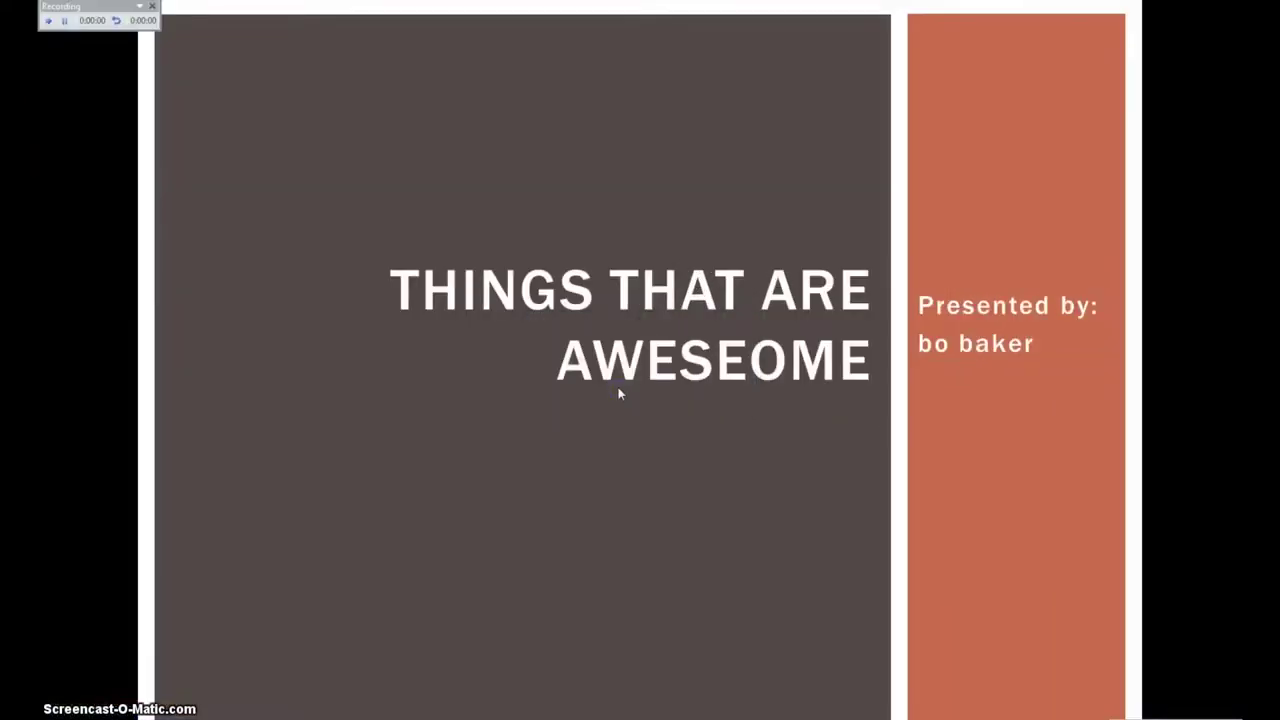
Narrate while advancing to the ROBOTS and SYNTHESIZERS slides, then pause the recording.
left_click(514, 437)
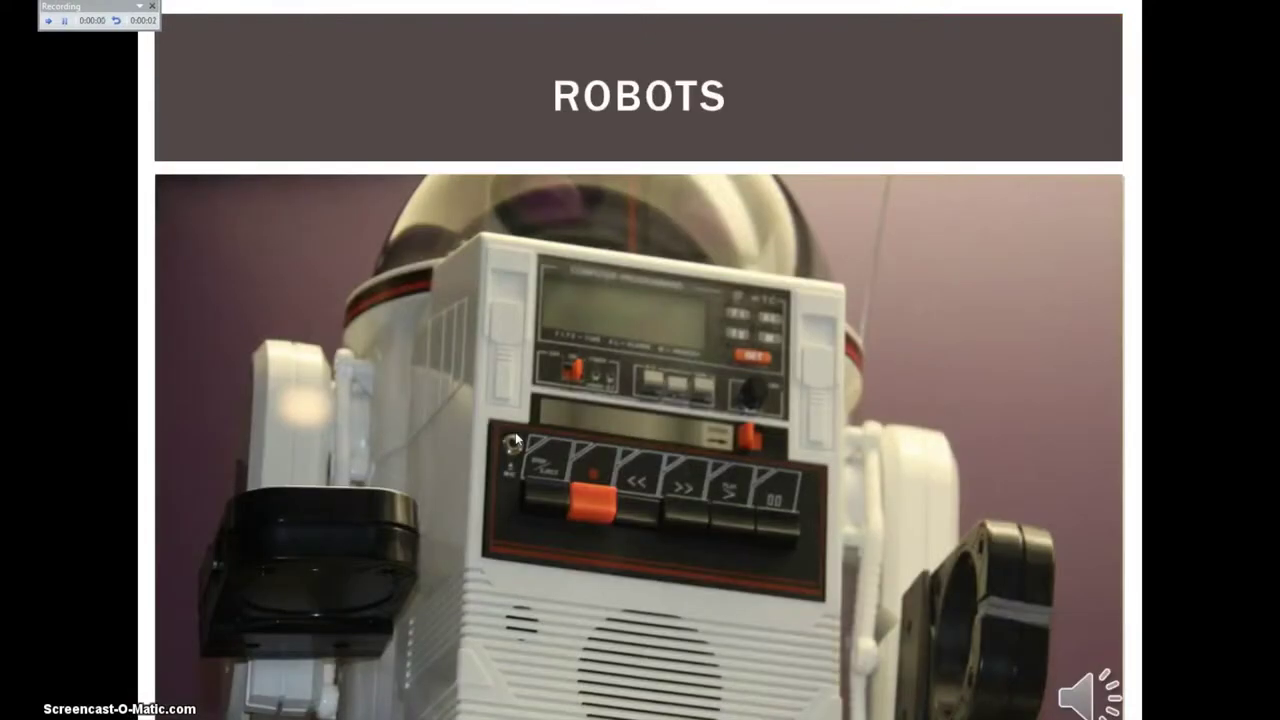
left_click(515, 432)
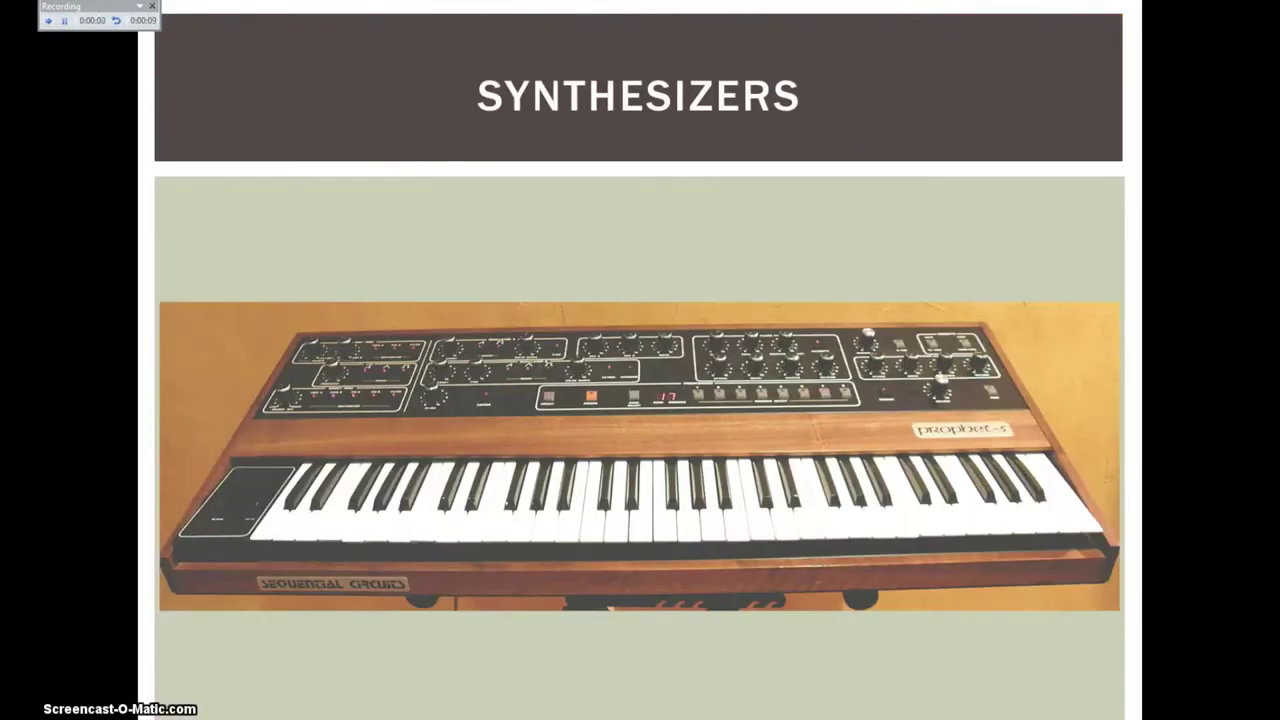
left_click(64, 20)
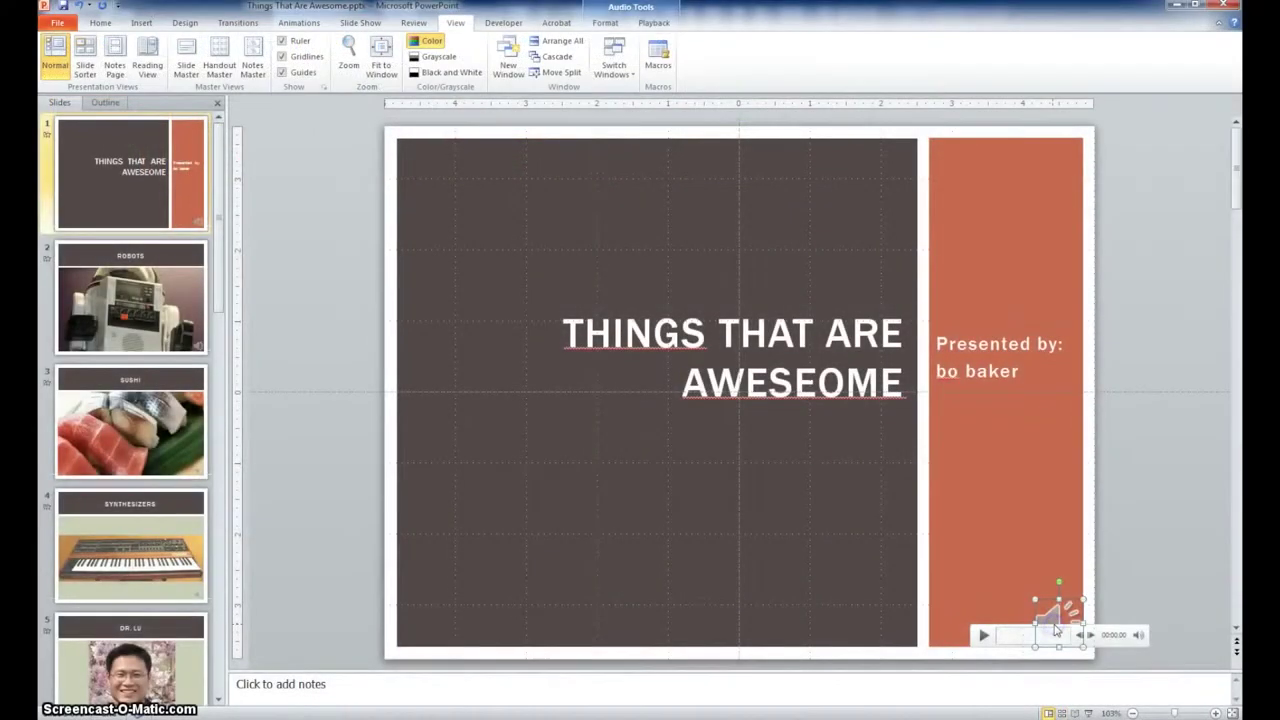
Play back the title slide's narration clip to check the recording.
left_click(983, 636)
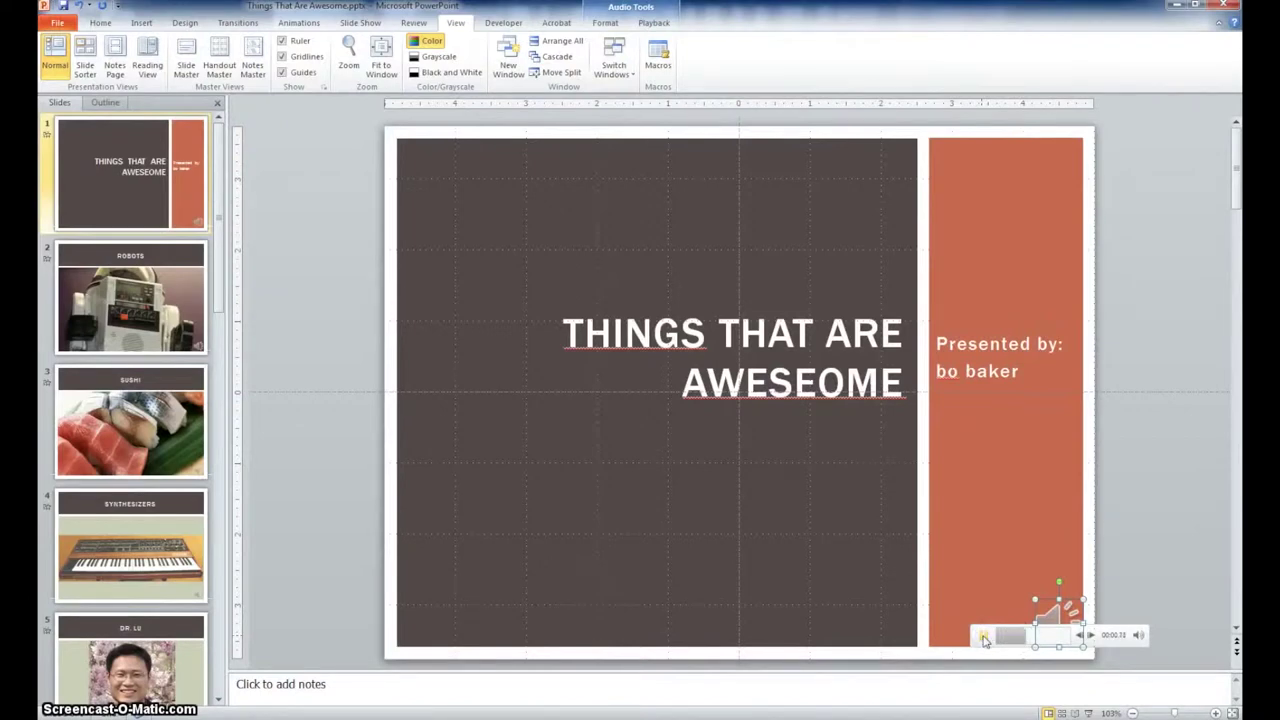
left_click(360, 22)
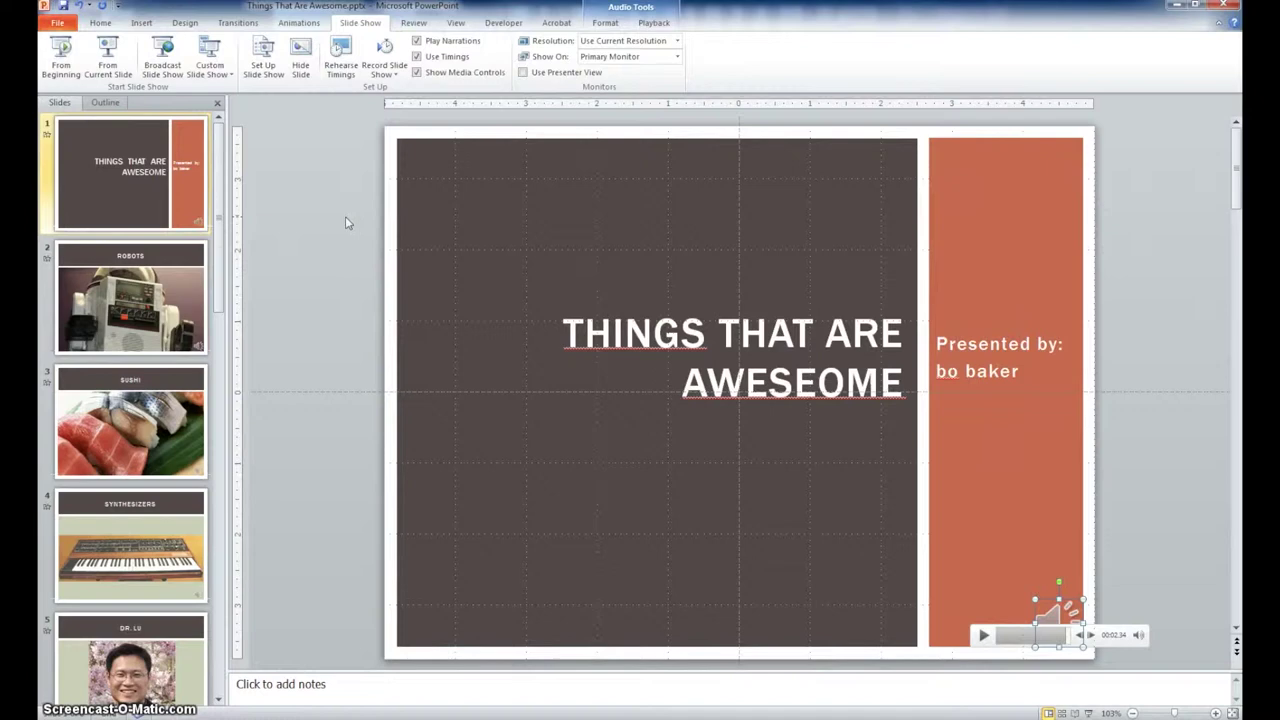
Export a Computer & HD Displays video, saving Things That Are Awesome.wmv to the Desktop.
left_click(59, 23)
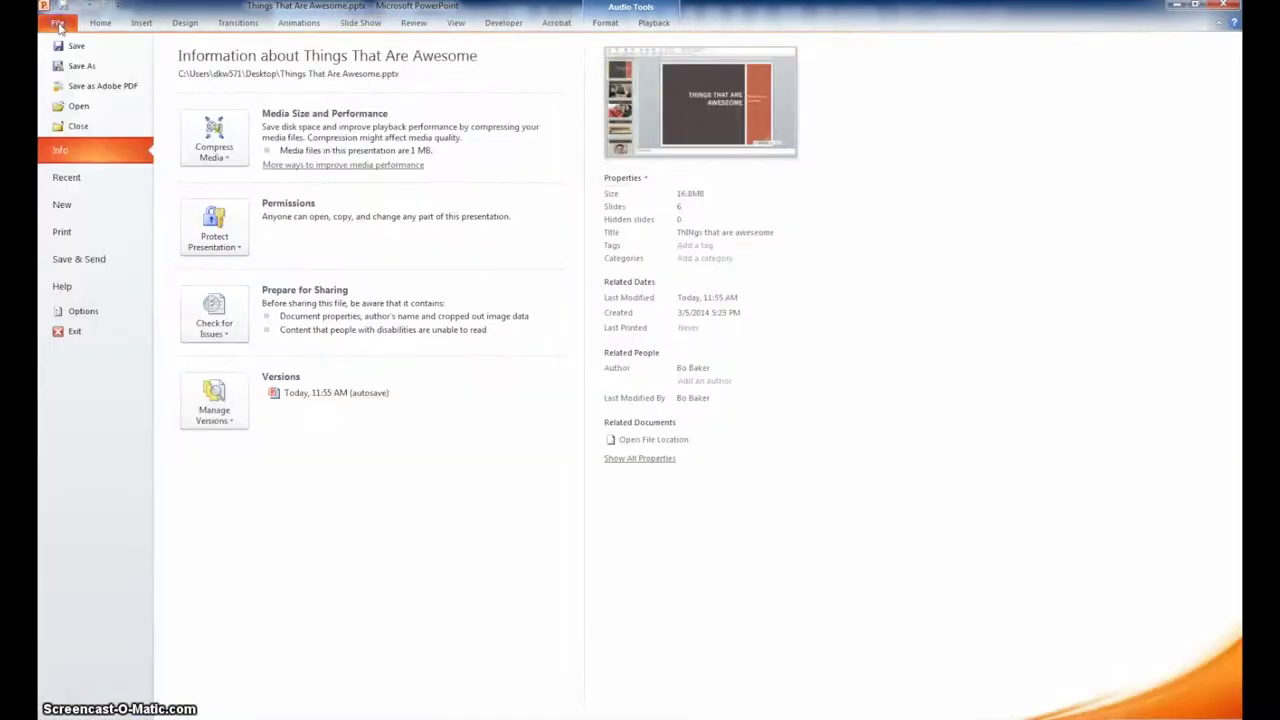
left_click(72, 262)
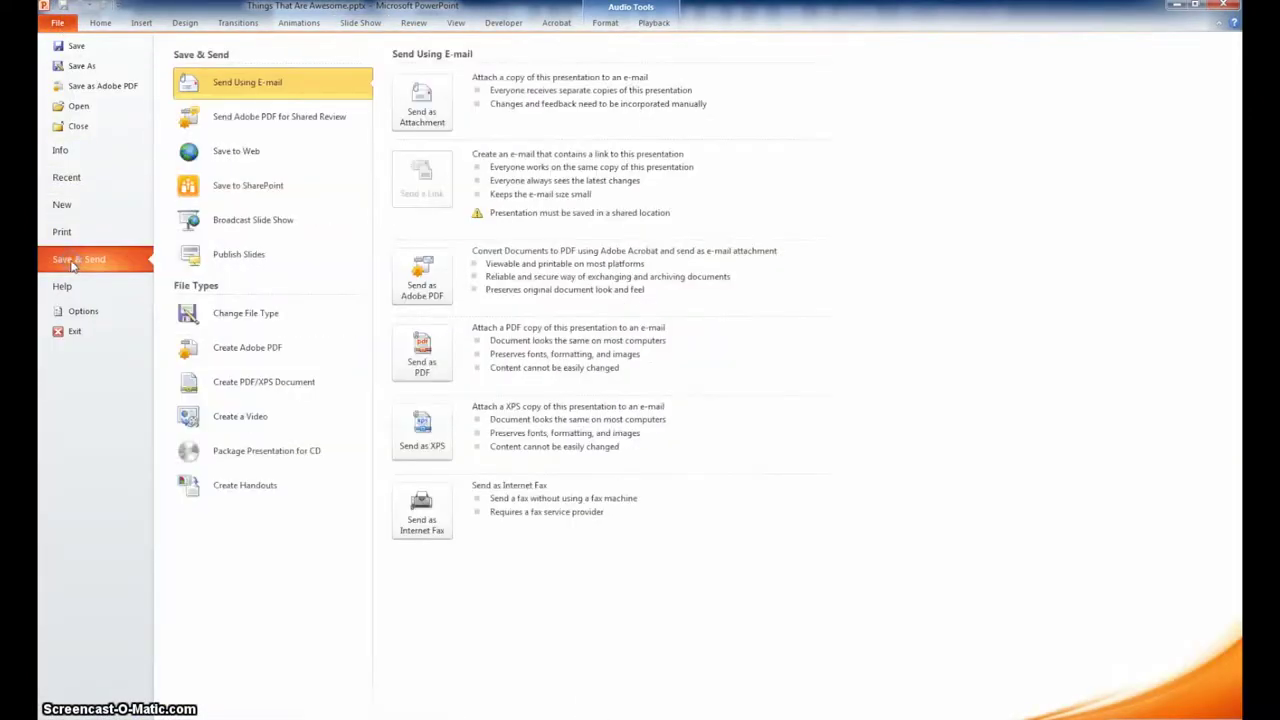
left_click(254, 429)
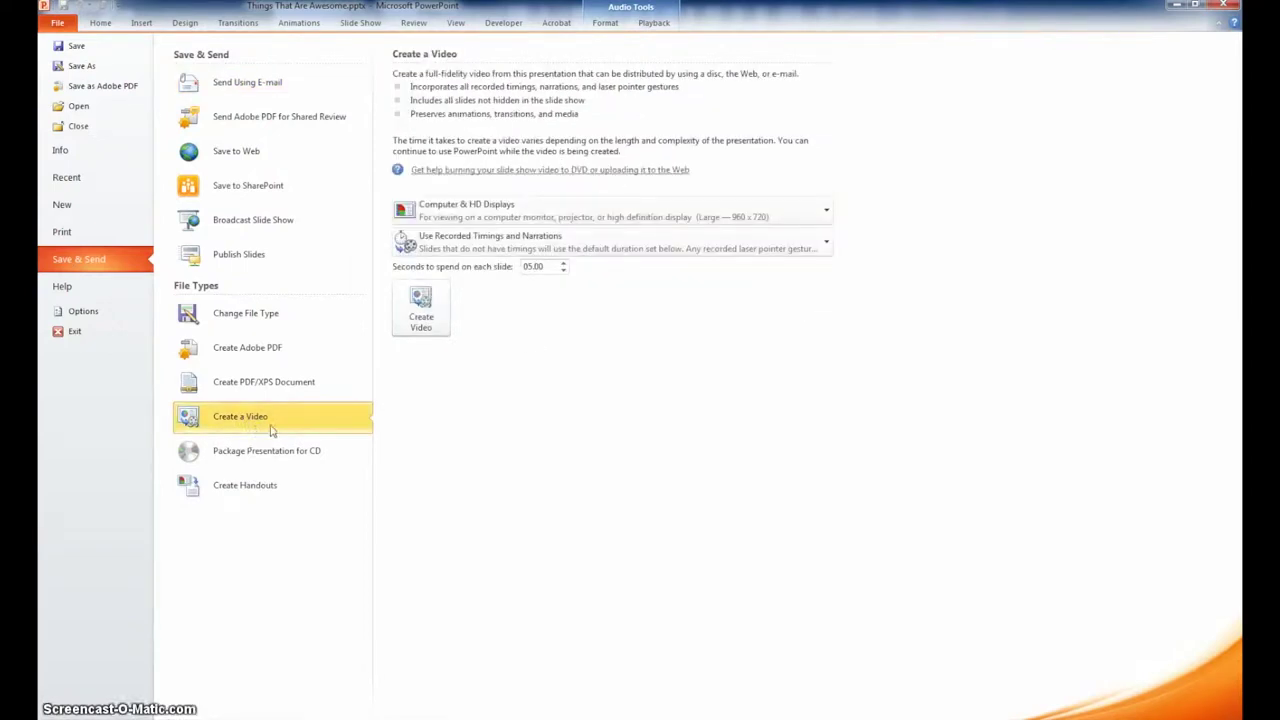
left_click(612, 218)
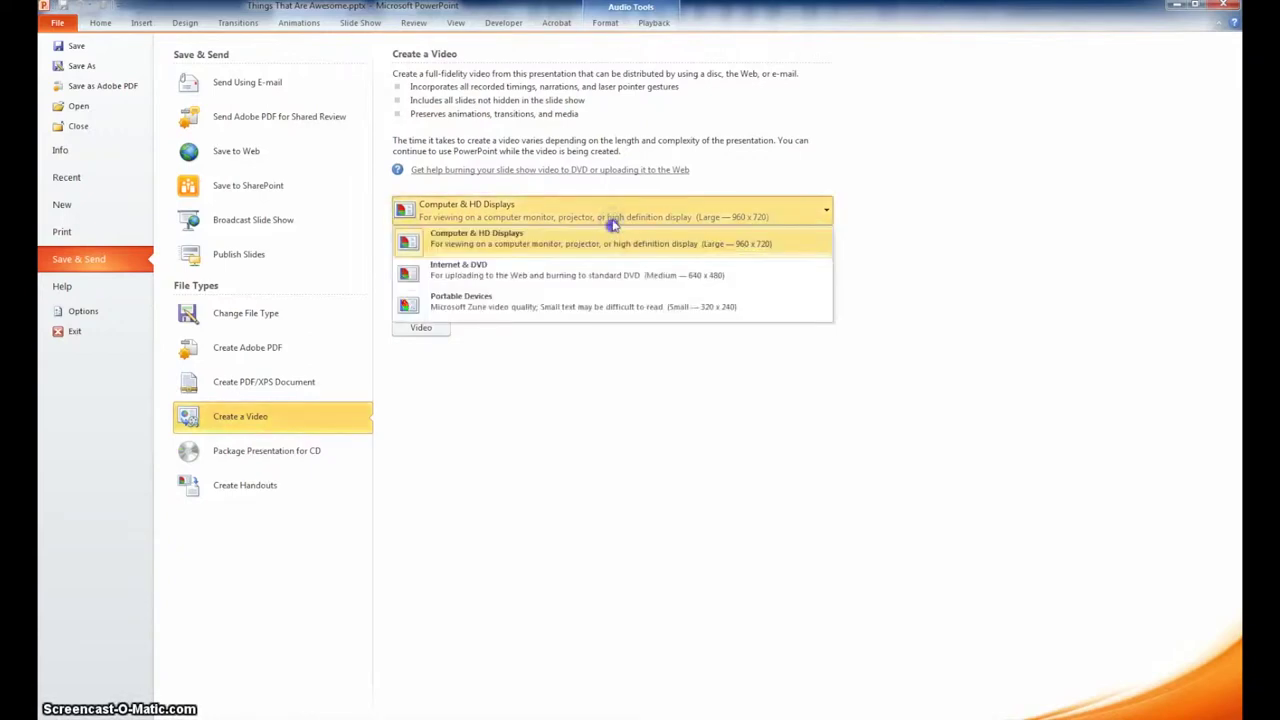
left_click(612, 230)
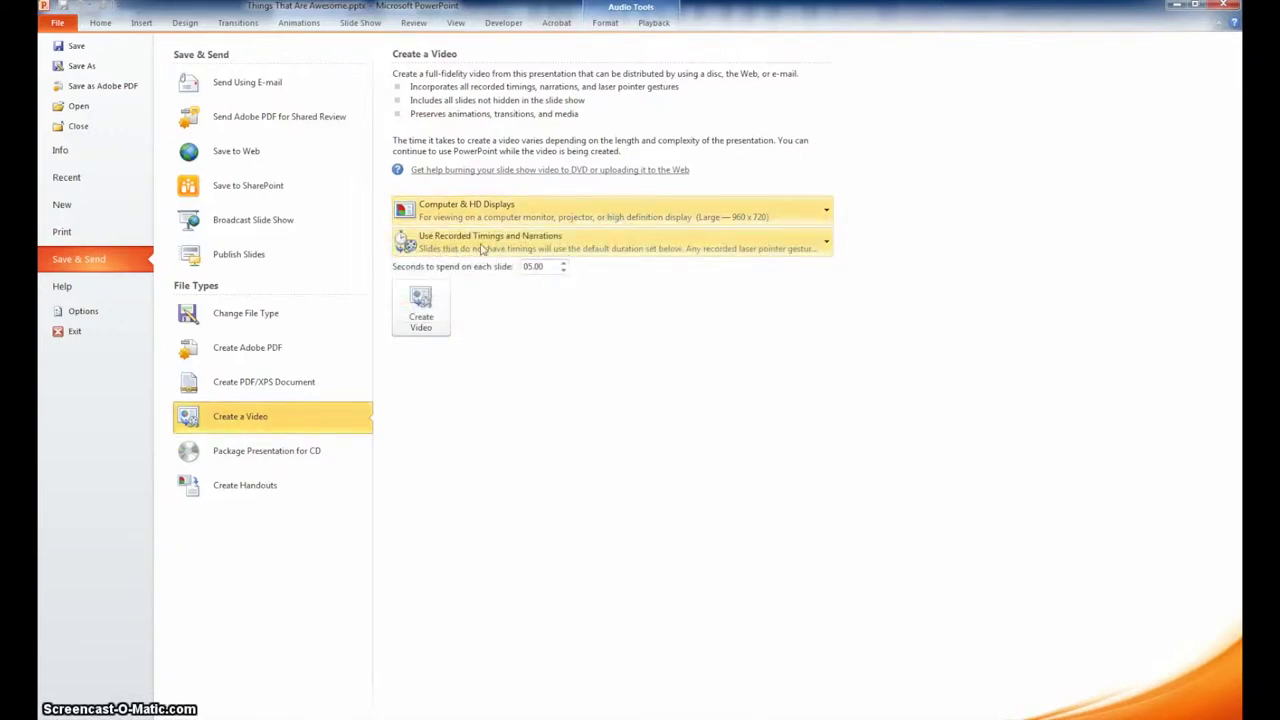
left_click(421, 322)
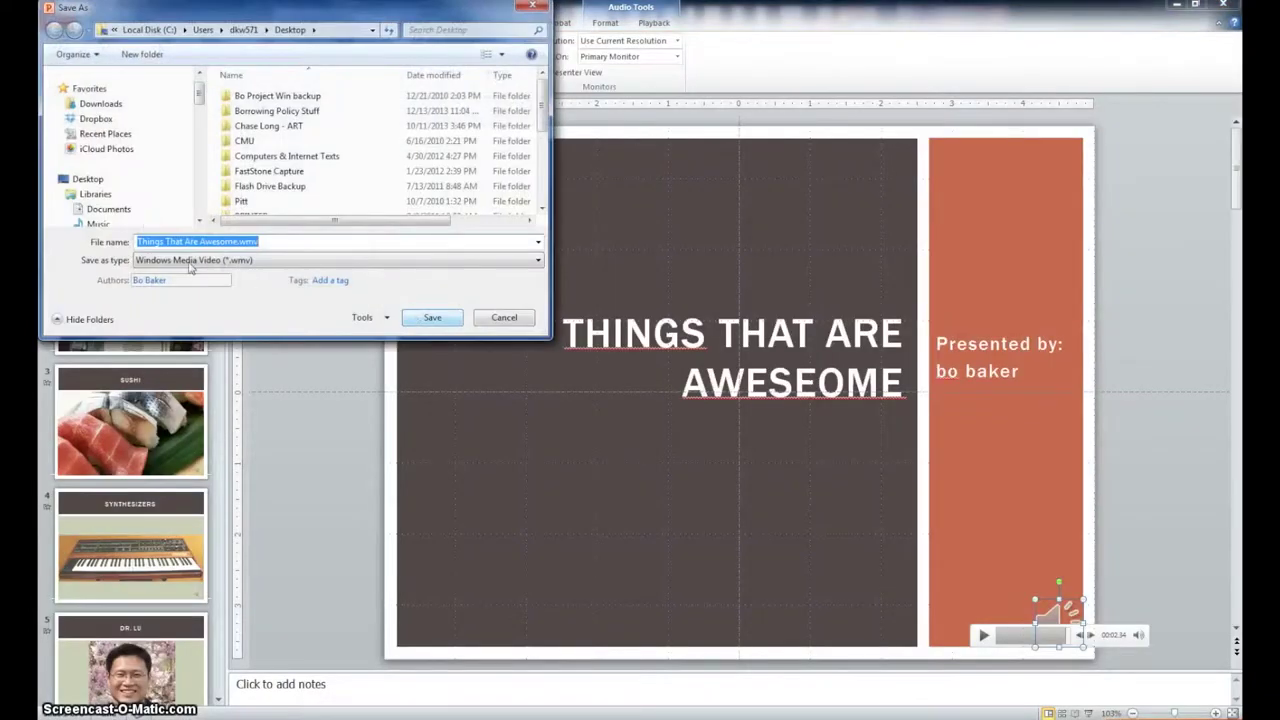
left_click(88, 180)
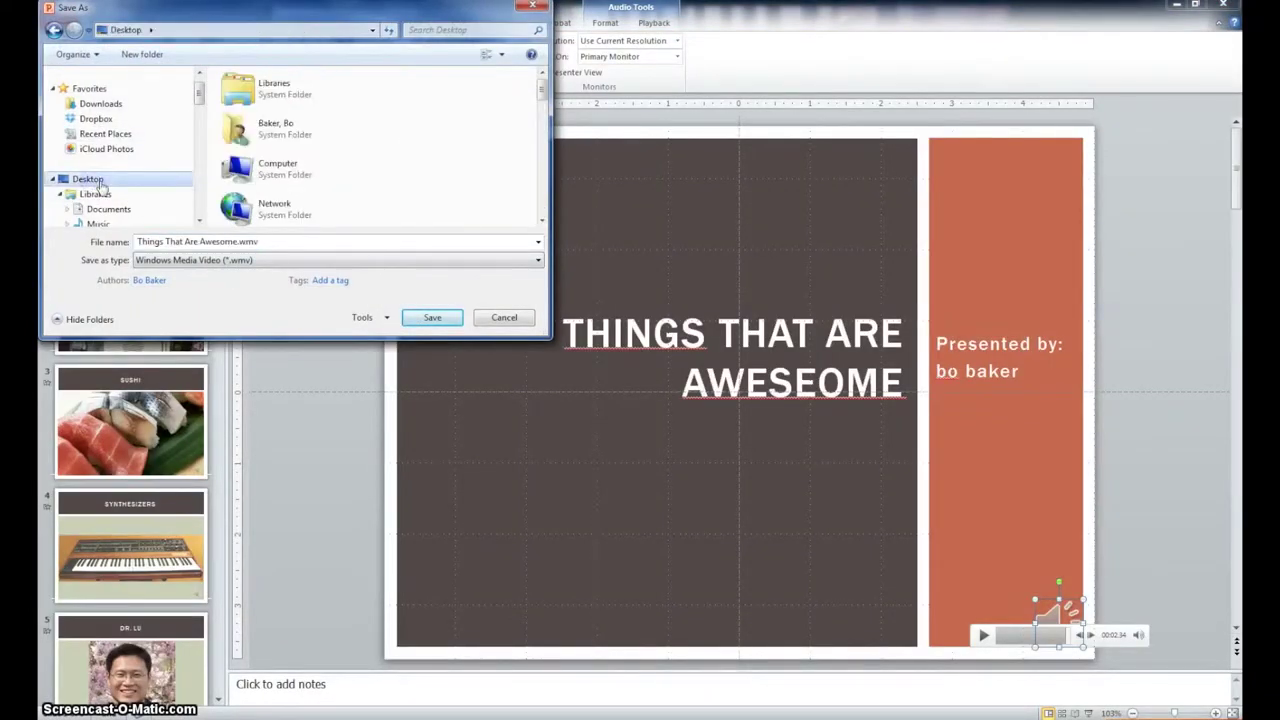
left_click(424, 319)
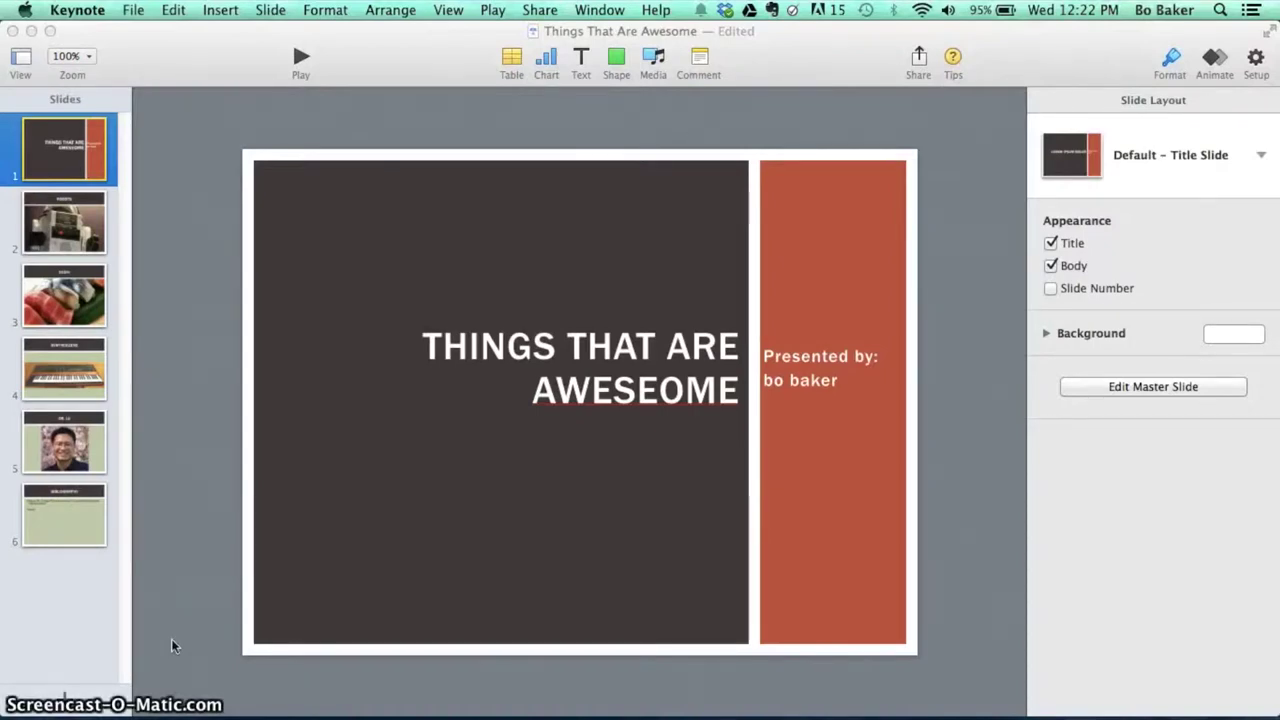
Record a narrated Keynote run-through past the ROBOTS and SUSHI slides, then return to editing slide 3.
left_click(496, 12)
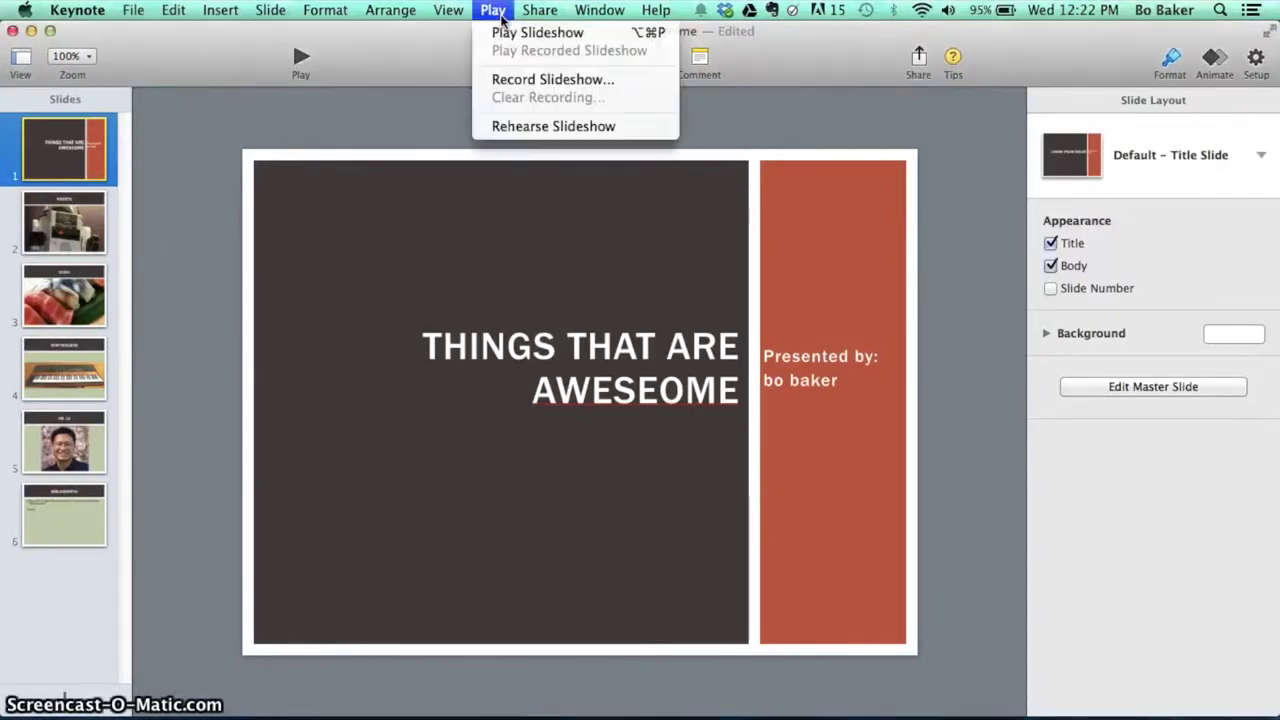
left_click(502, 80)
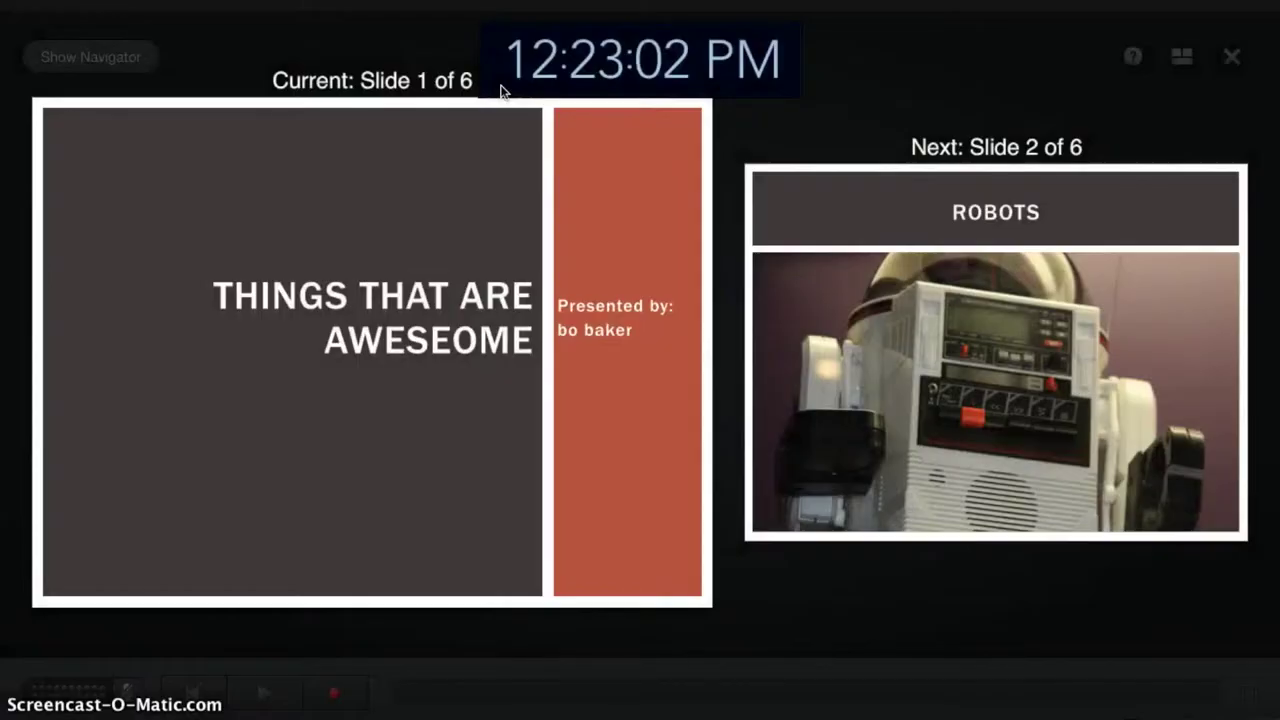
left_click(331, 695)
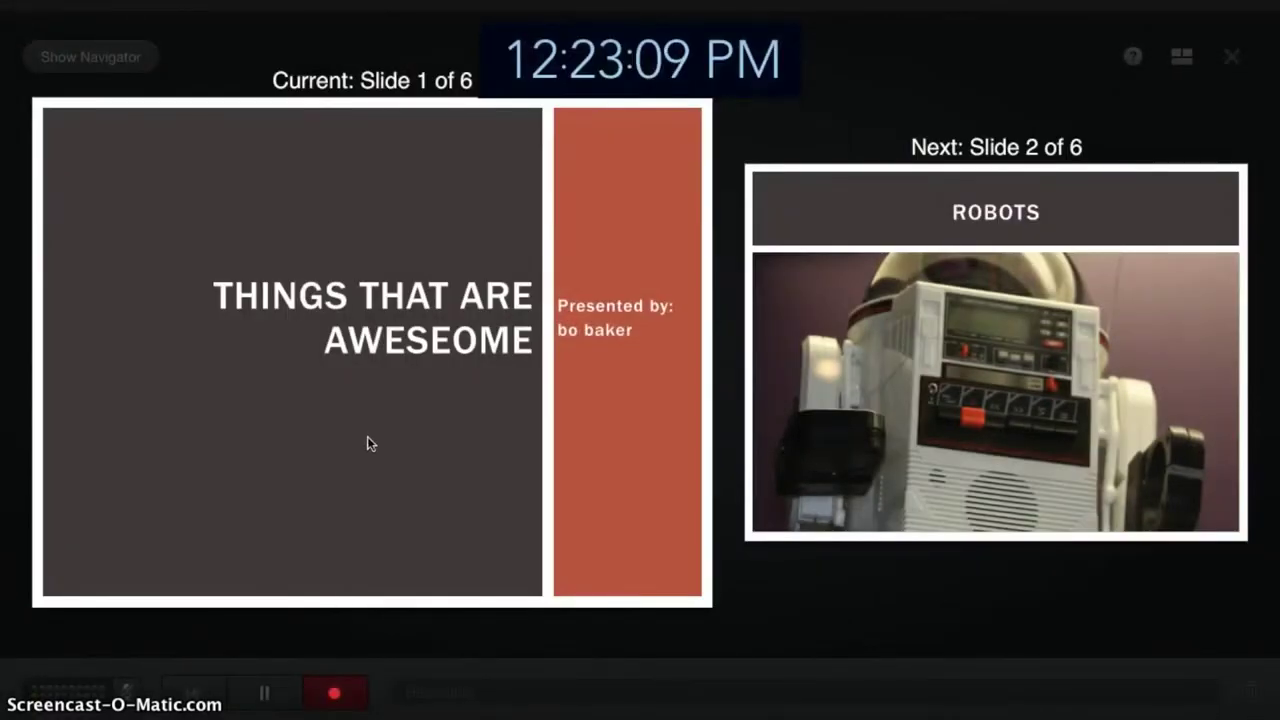
left_click(370, 443)
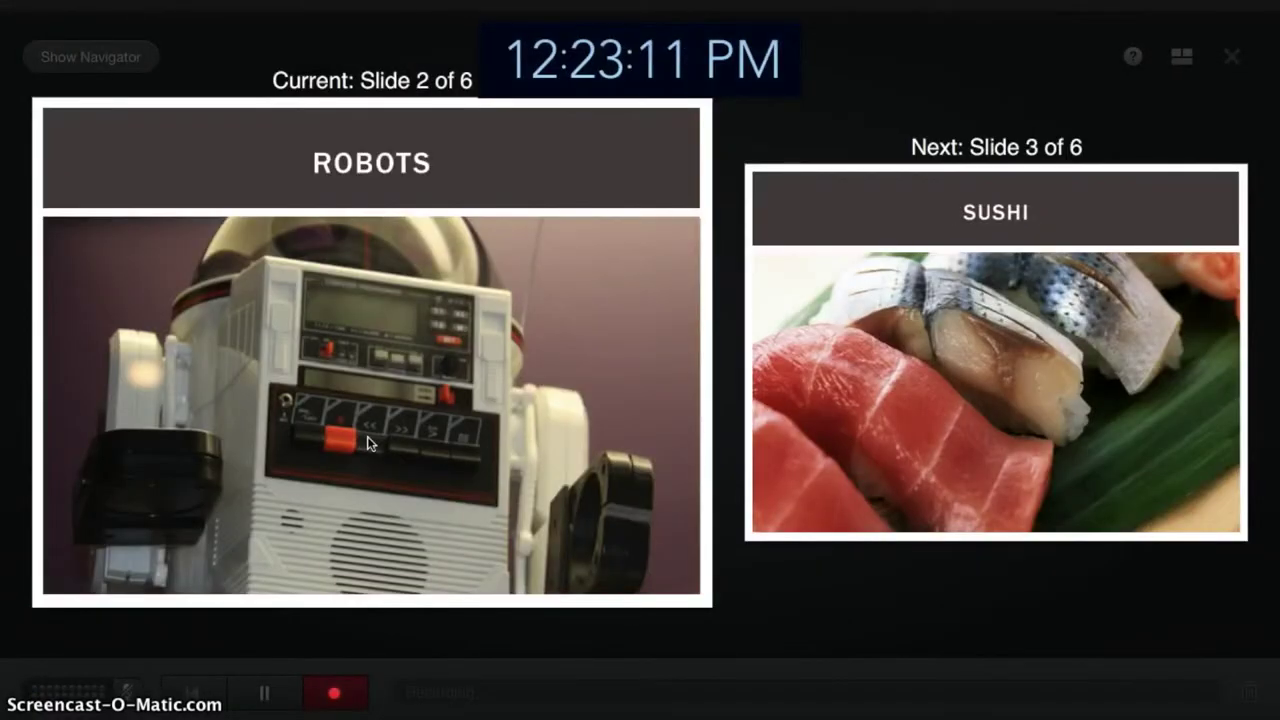
left_click(367, 436)
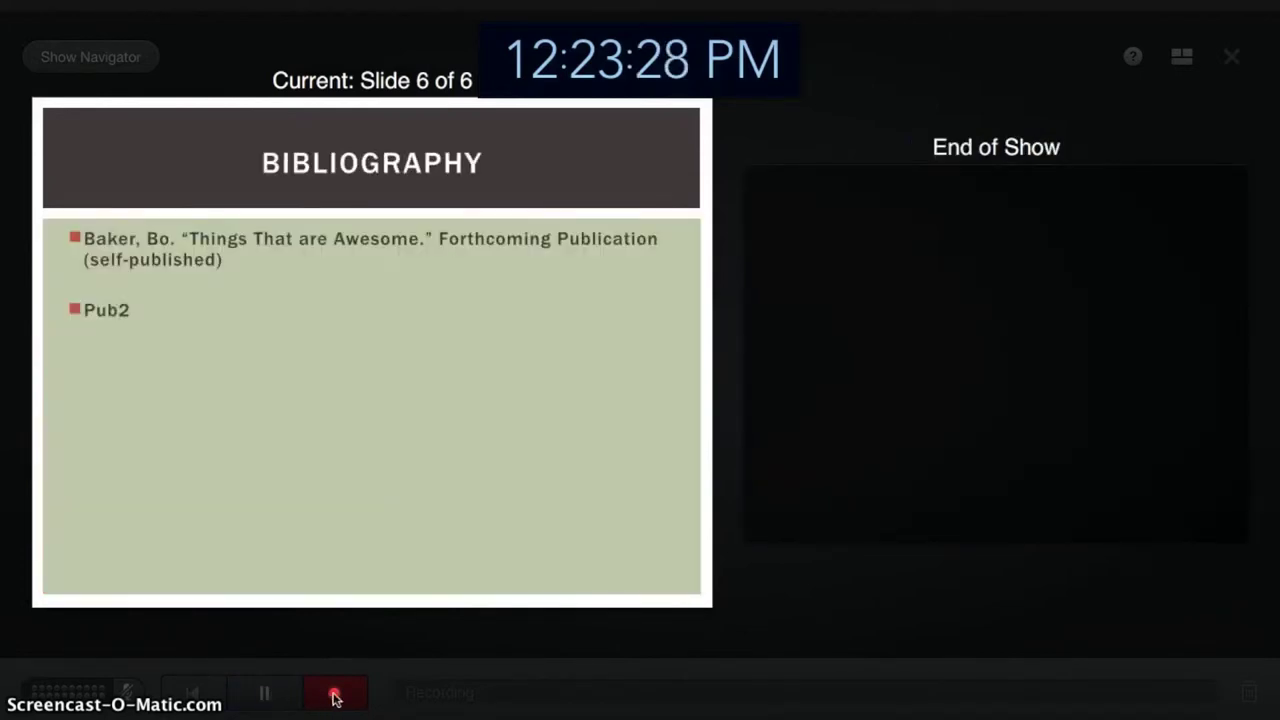
left_click(337, 695)
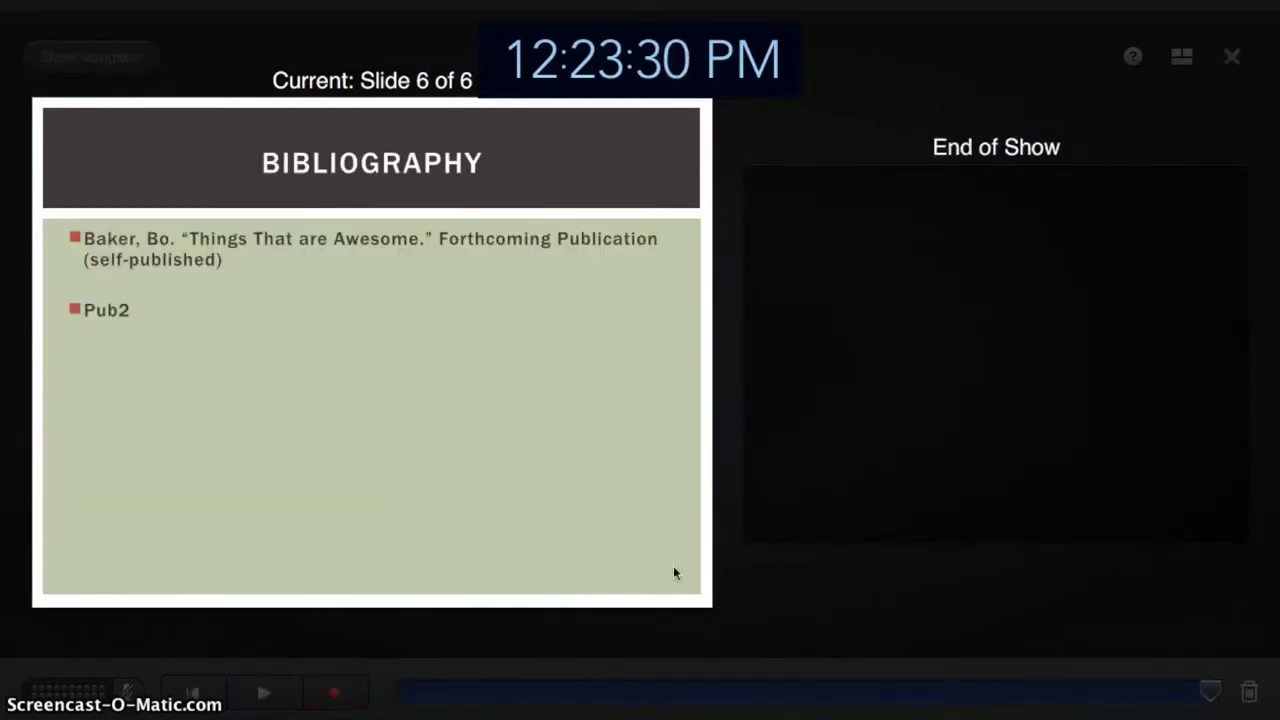
left_click(1232, 57)
left_click(57, 293)
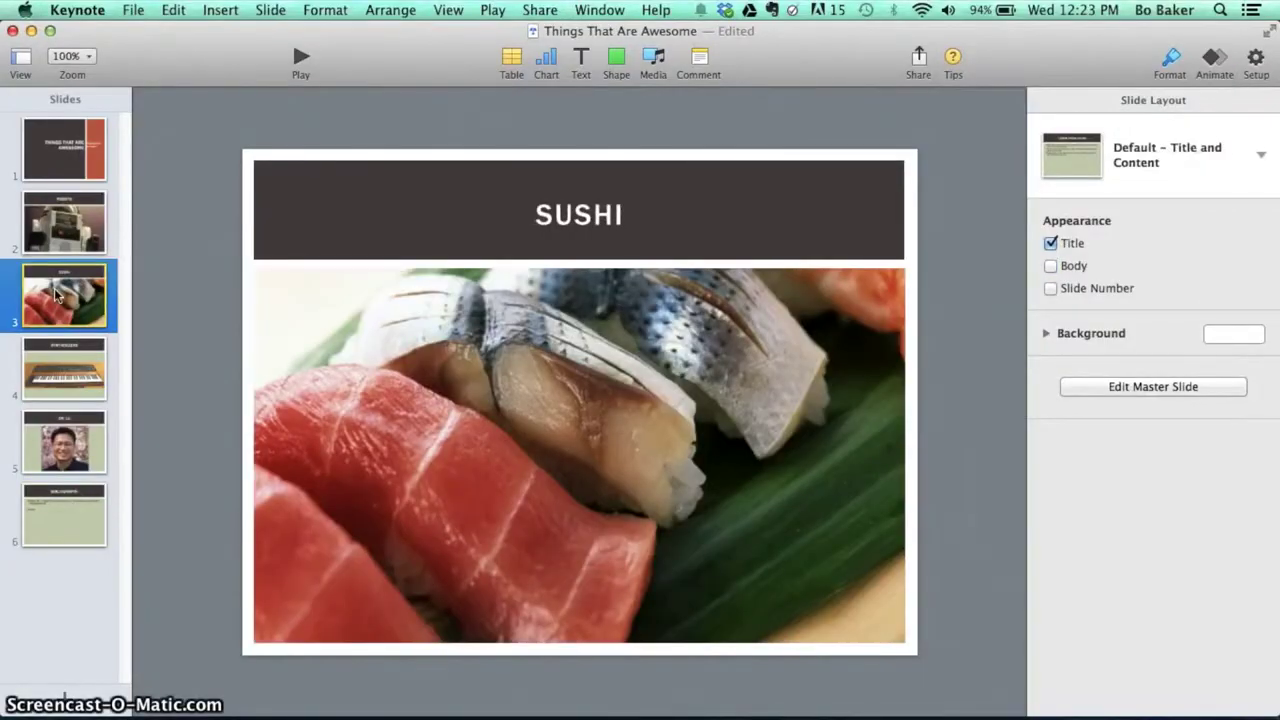
left_click(488, 9)
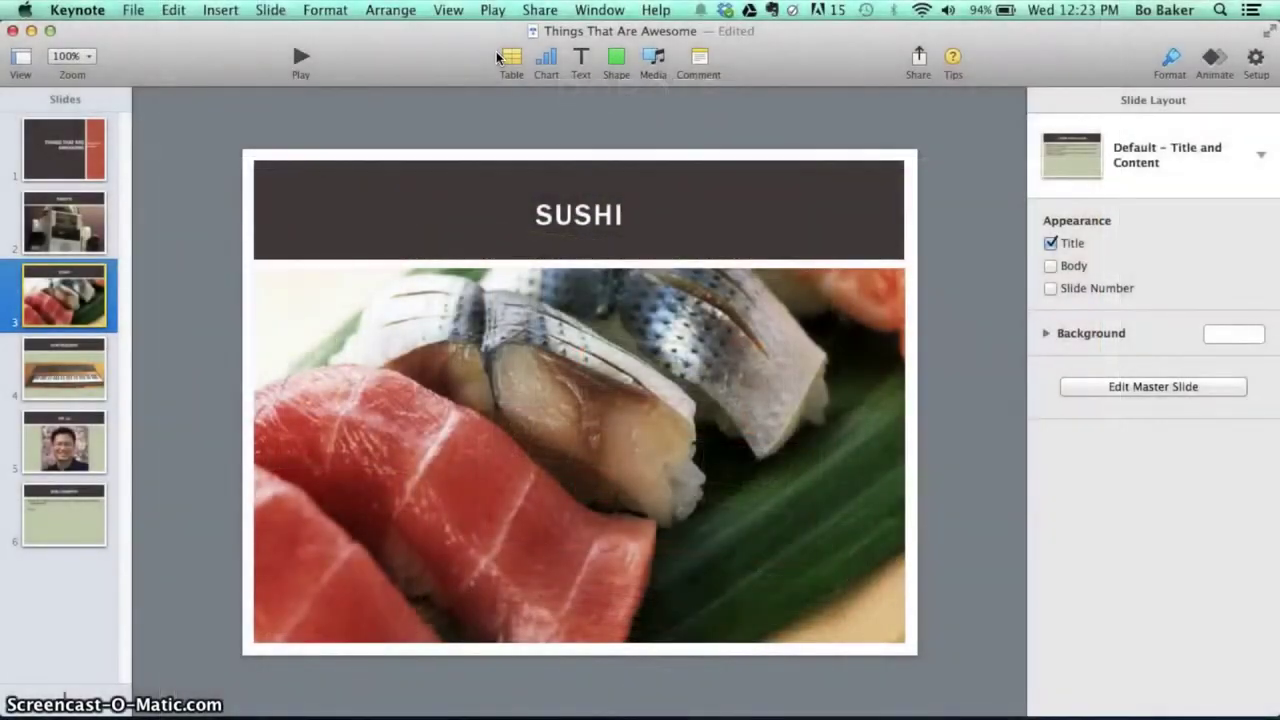
Set up a QuickTime export of the slideshow at 1080p resolution and continue to saving.
left_click(140, 14)
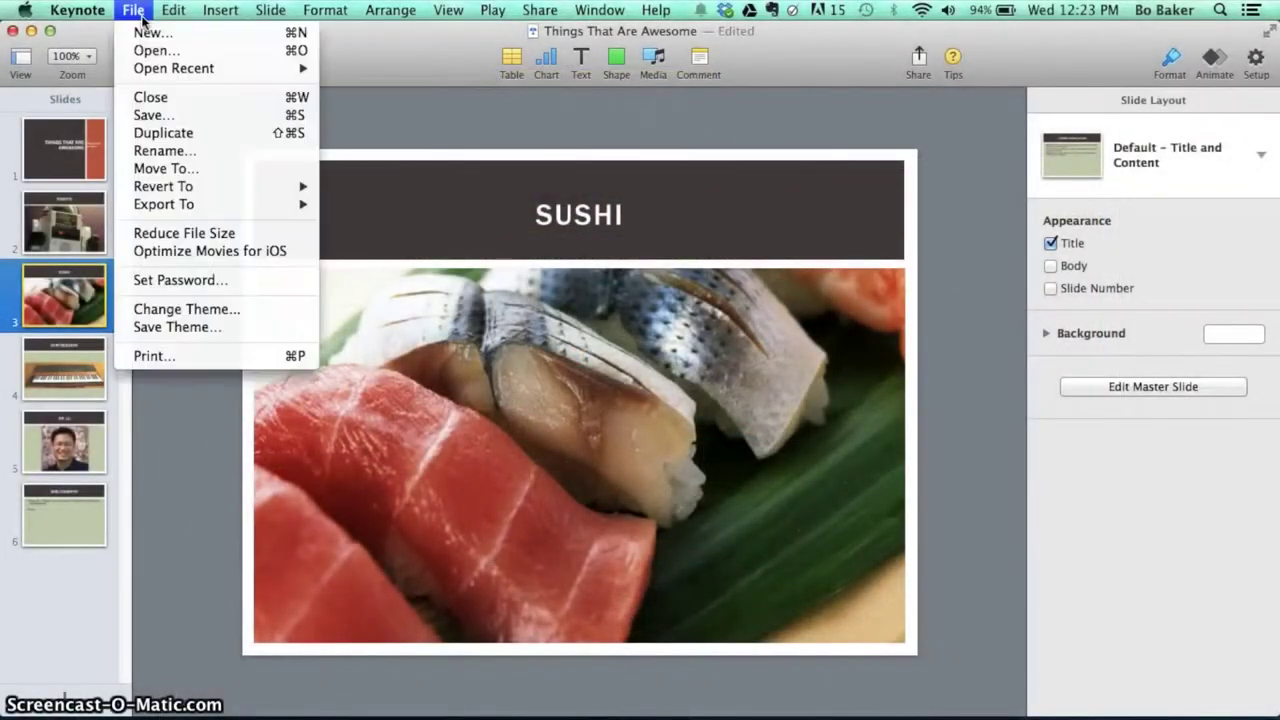
mouse_move(176, 205)
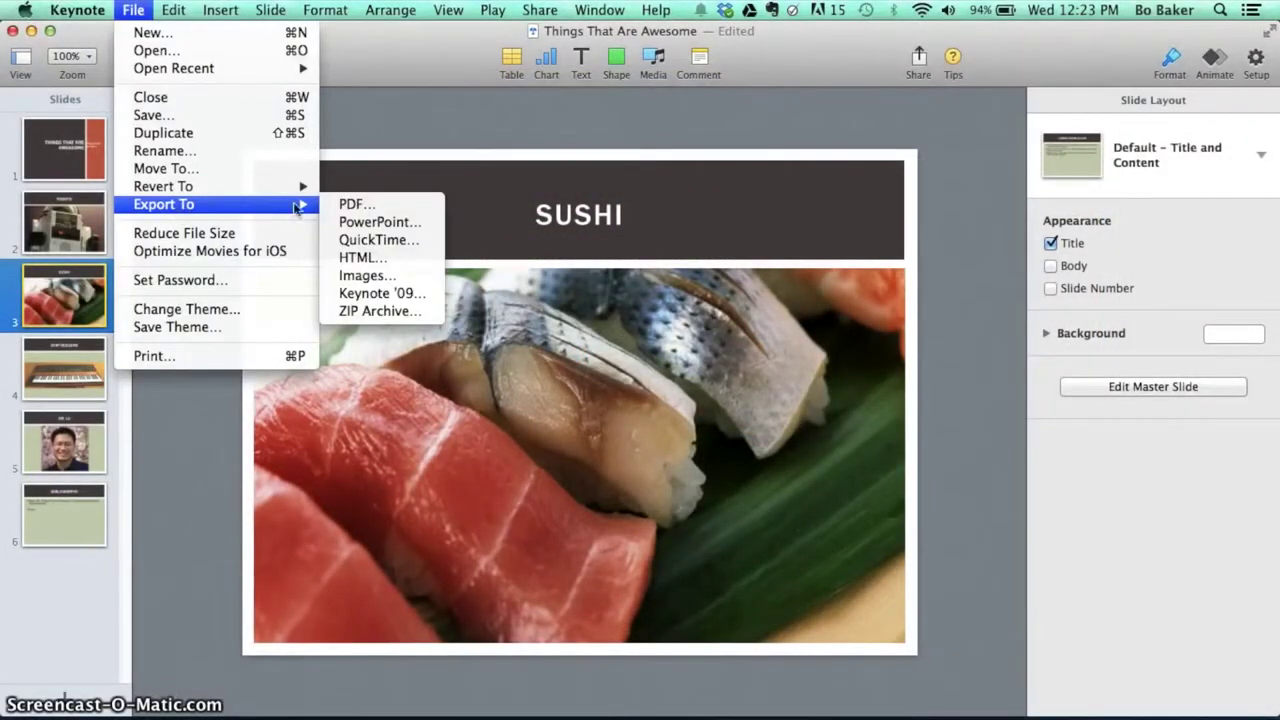
left_click(386, 240)
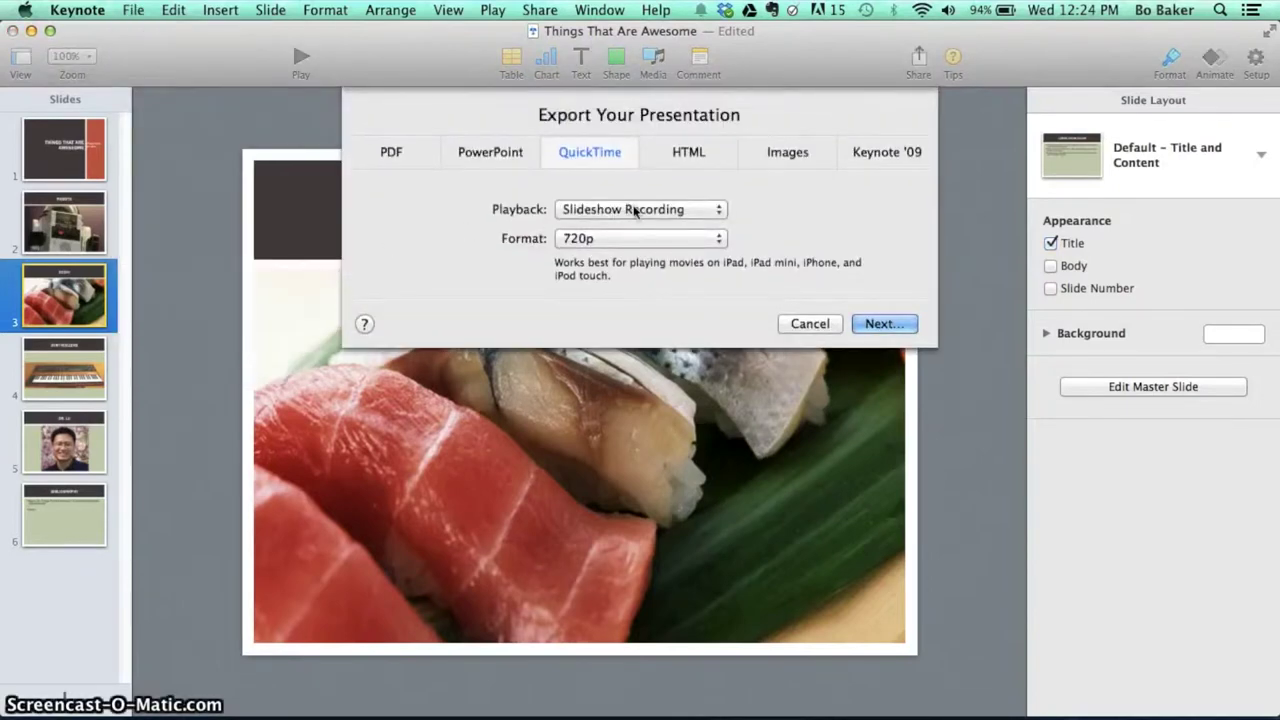
left_click(666, 240)
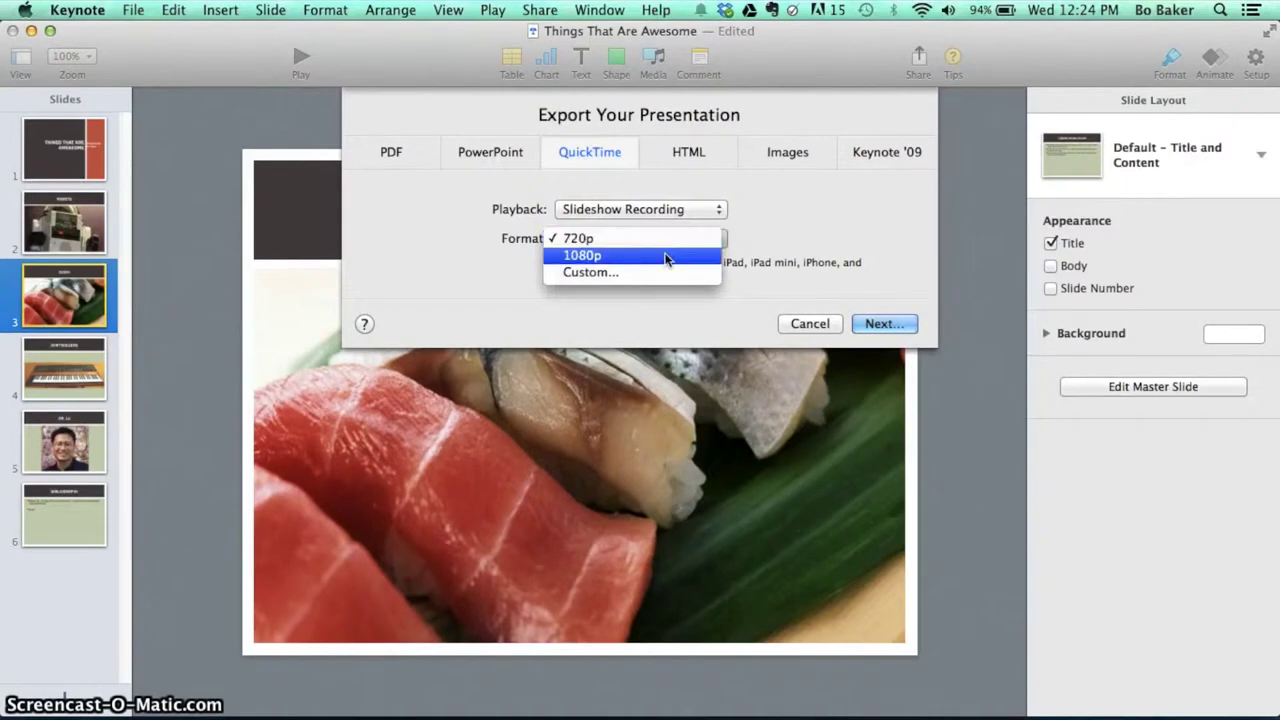
left_click(667, 257)
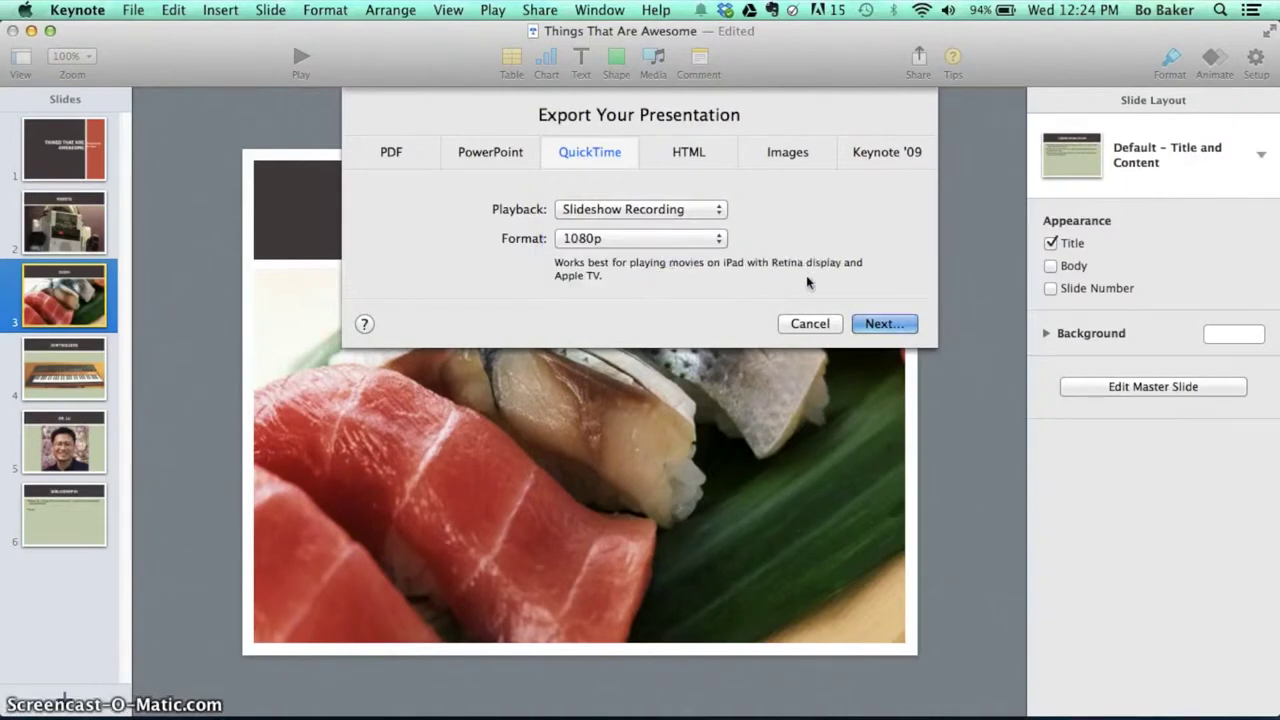
left_click(869, 323)
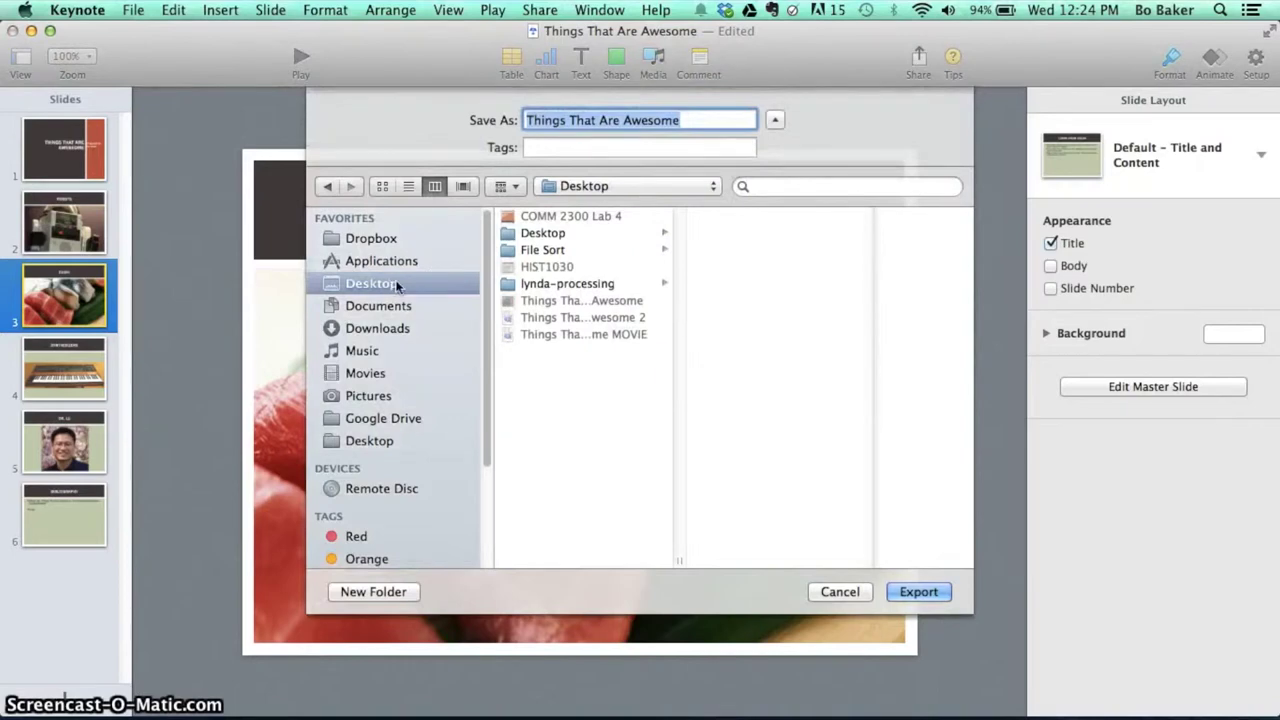
Export the movie to the Desktop, then choose the Things That Are Awesome video for a YouTube upload.
left_click(918, 592)
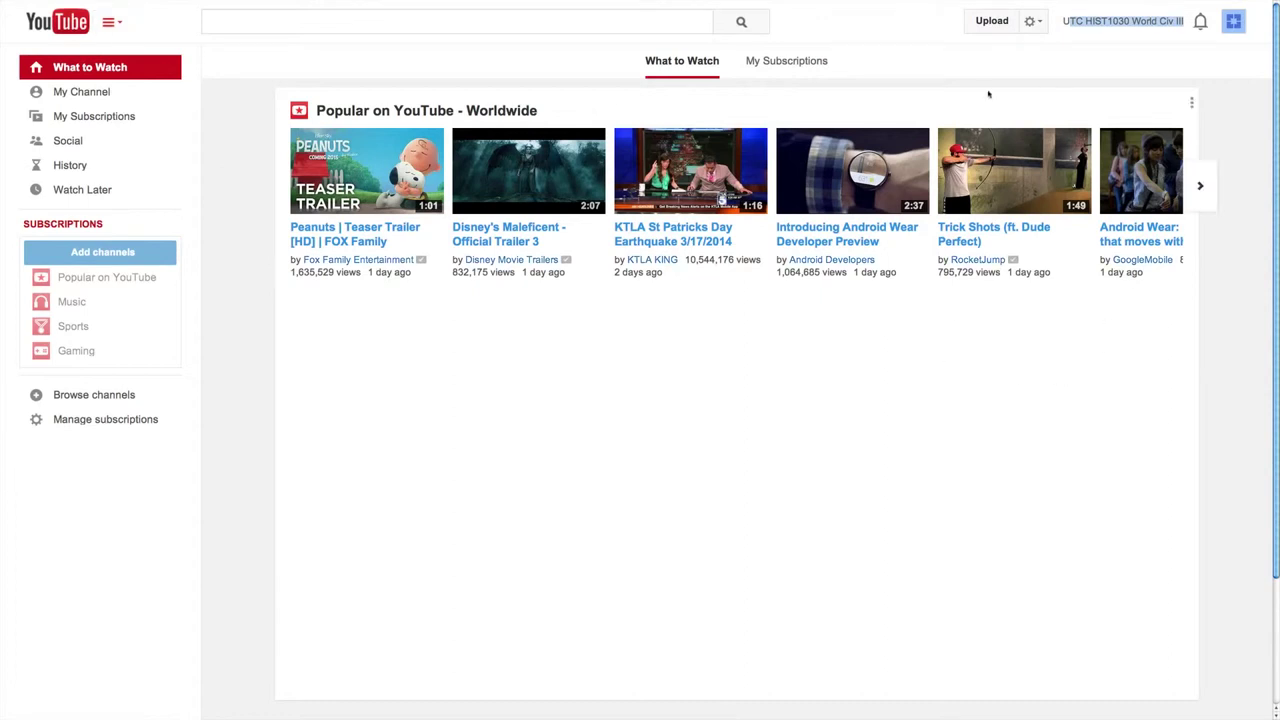
left_click(990, 22)
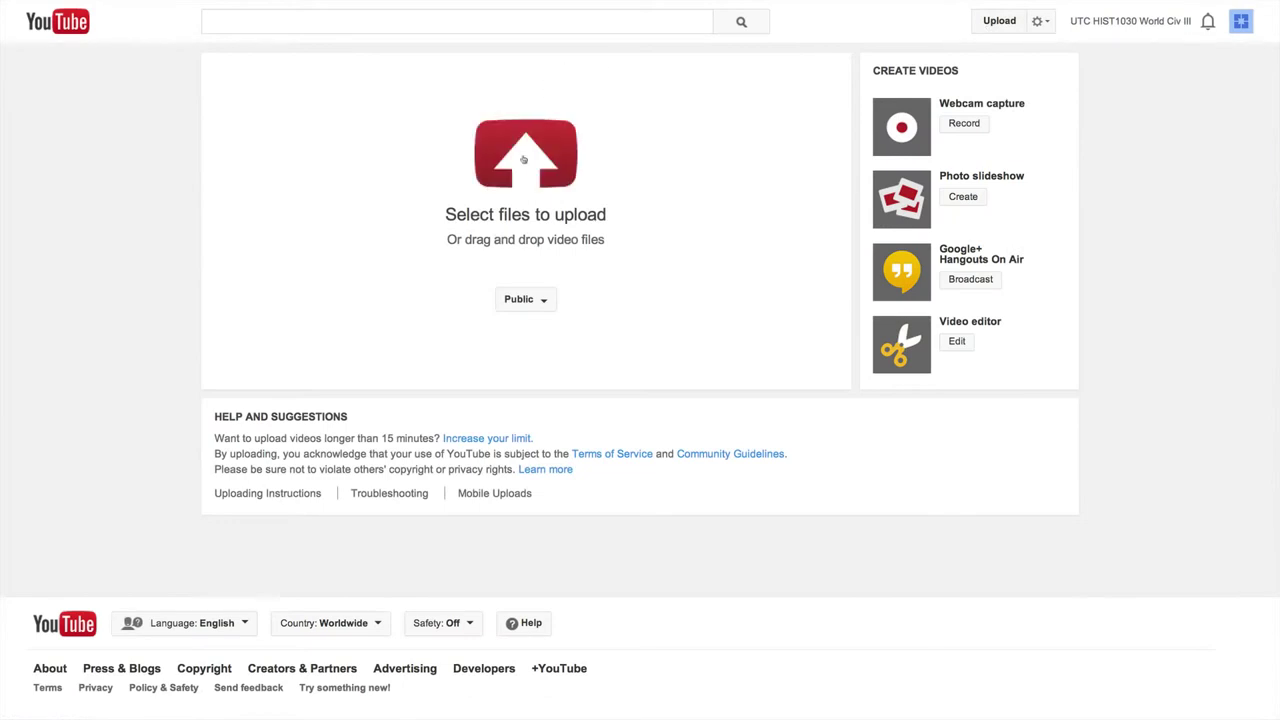
left_click(523, 160)
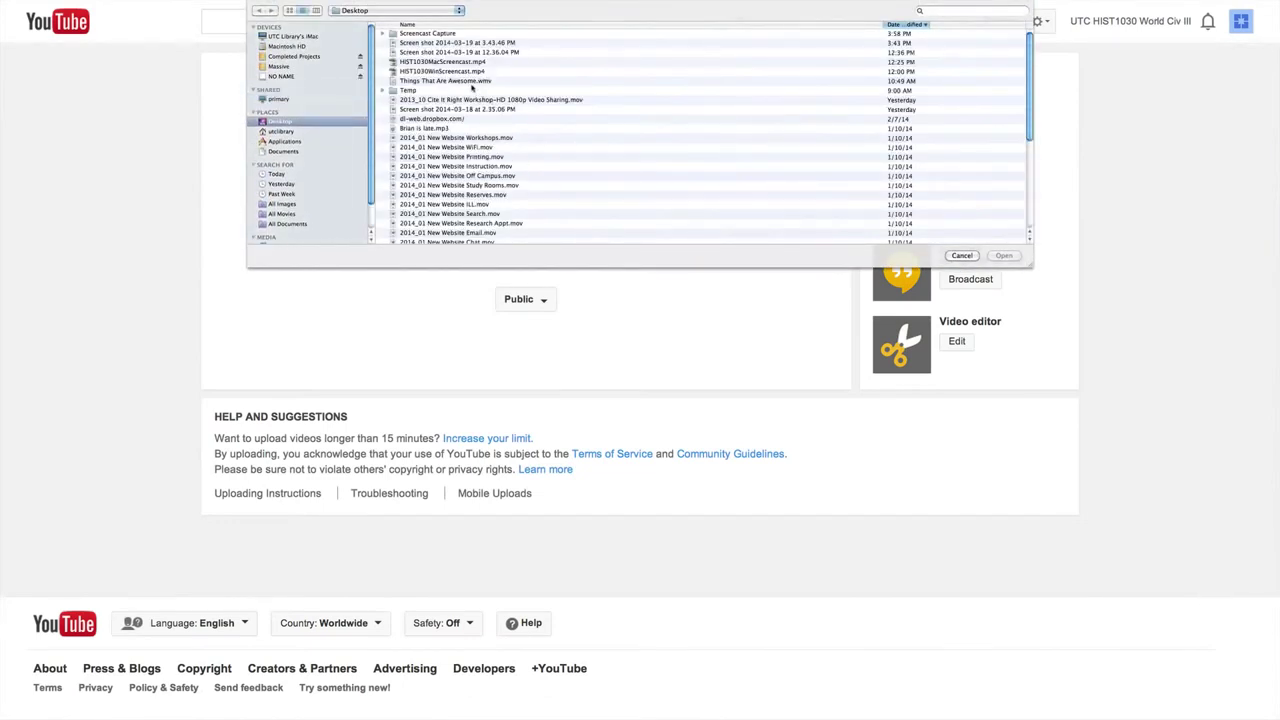
left_click(472, 84)
Append '- A TEST Upload' to the uploading video's title.
left_click(1004, 255)
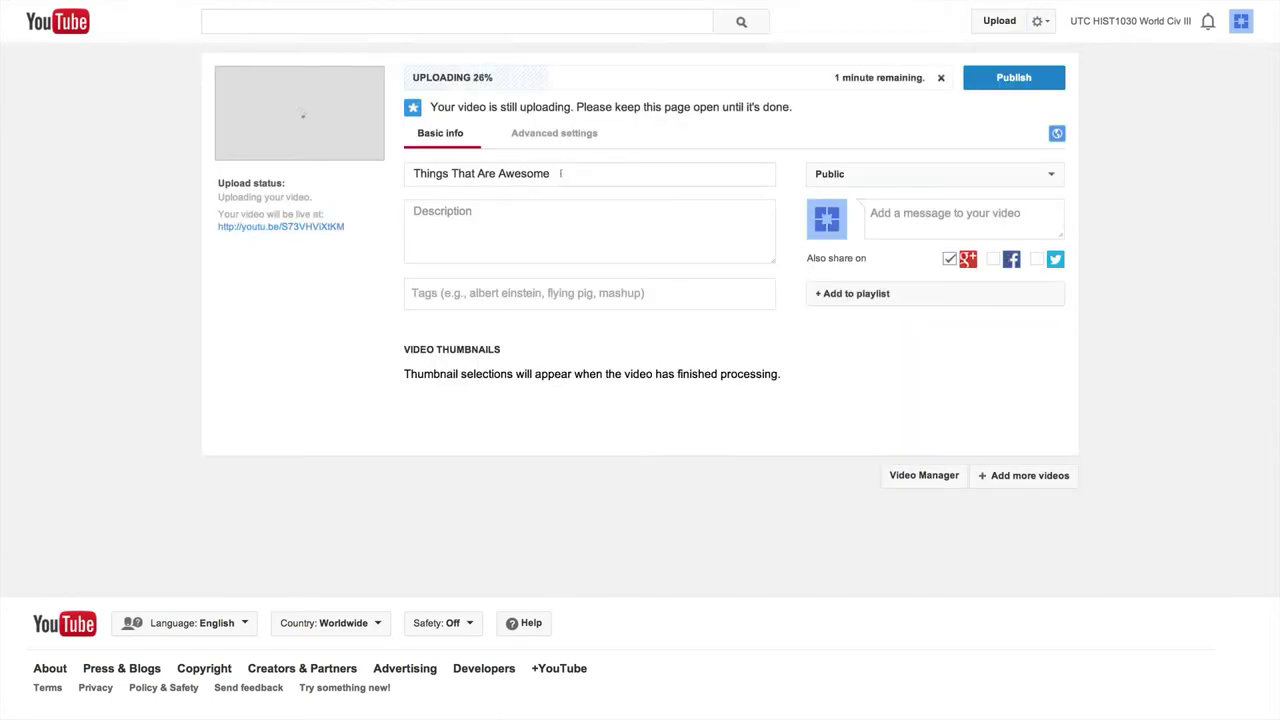
left_click(560, 173)
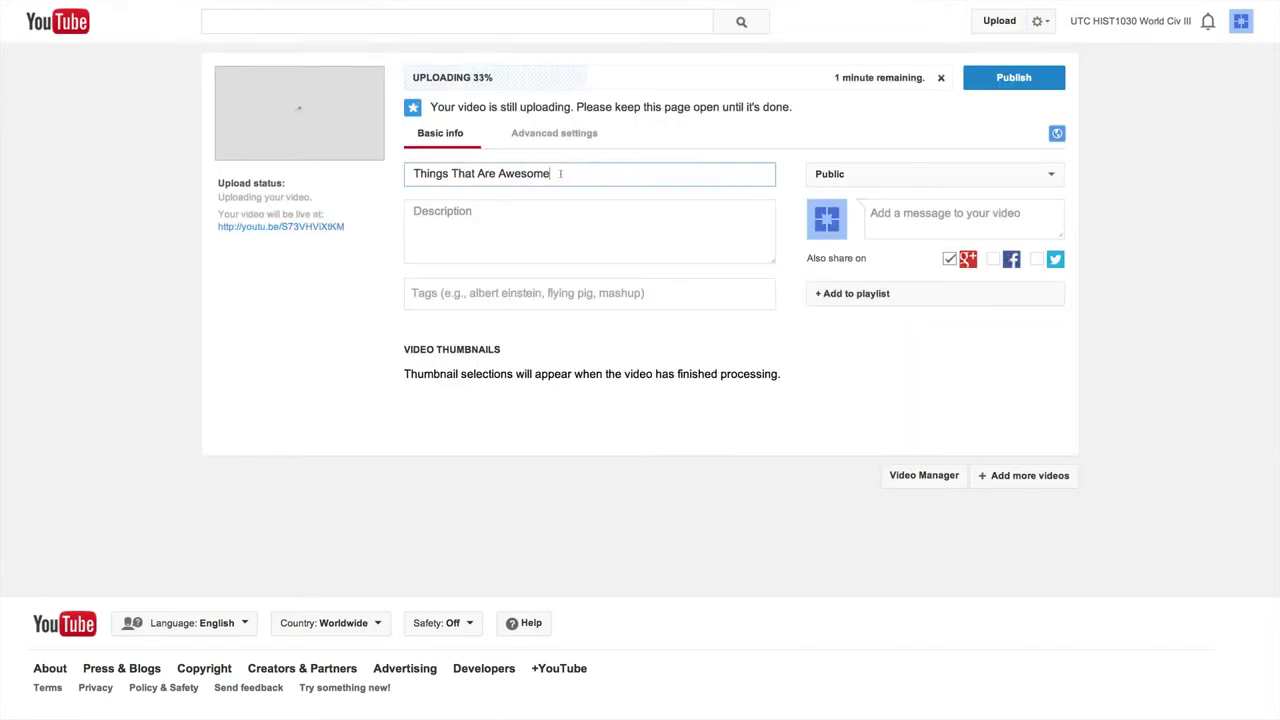
type("- A TEST")
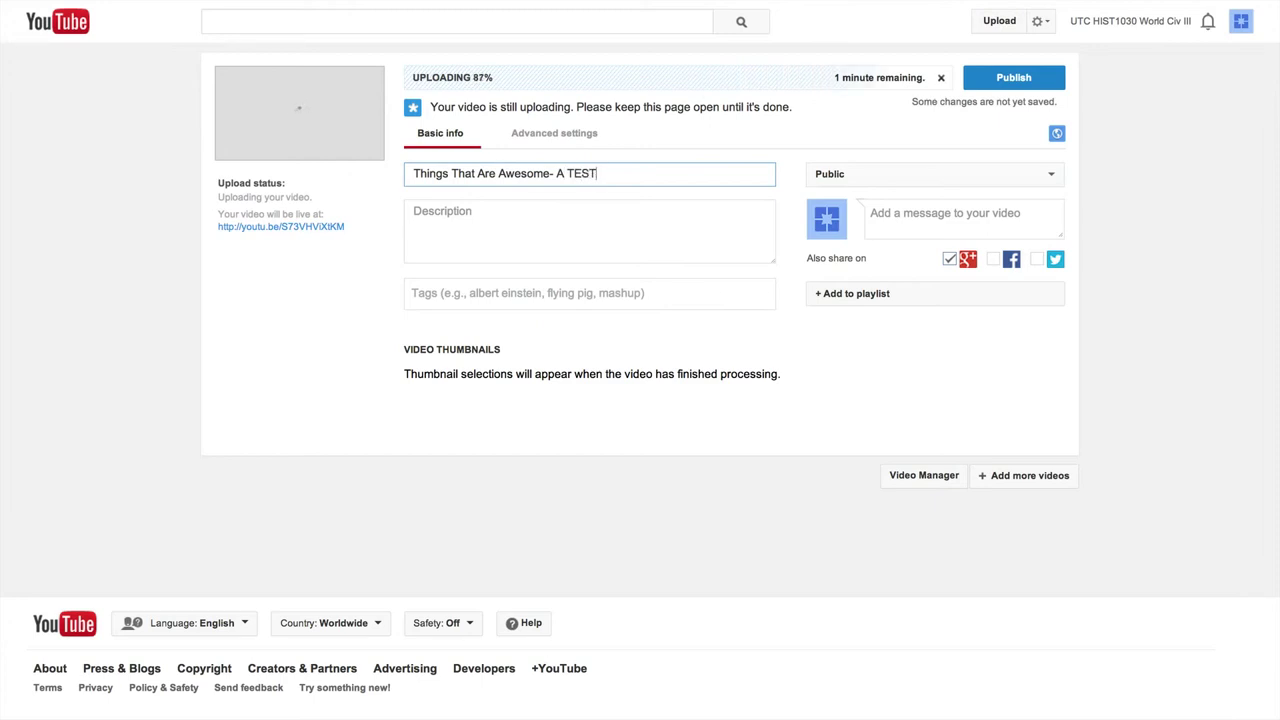
type(" Uploa")
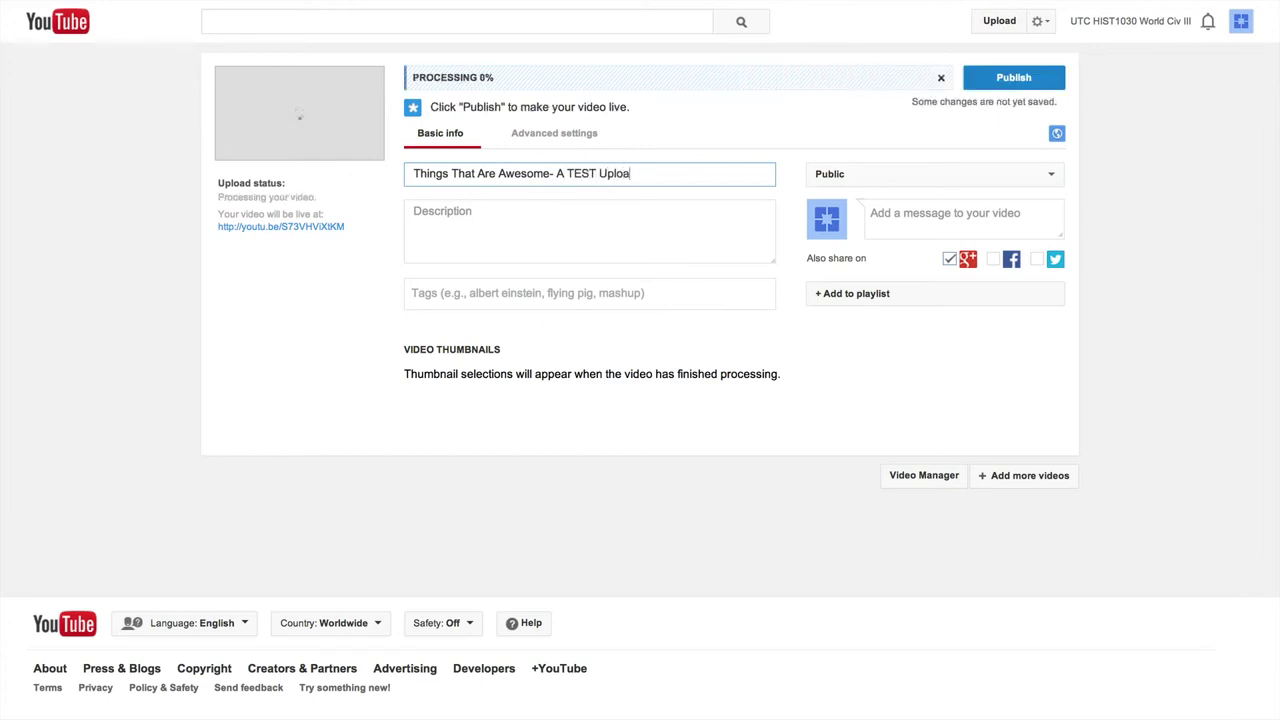